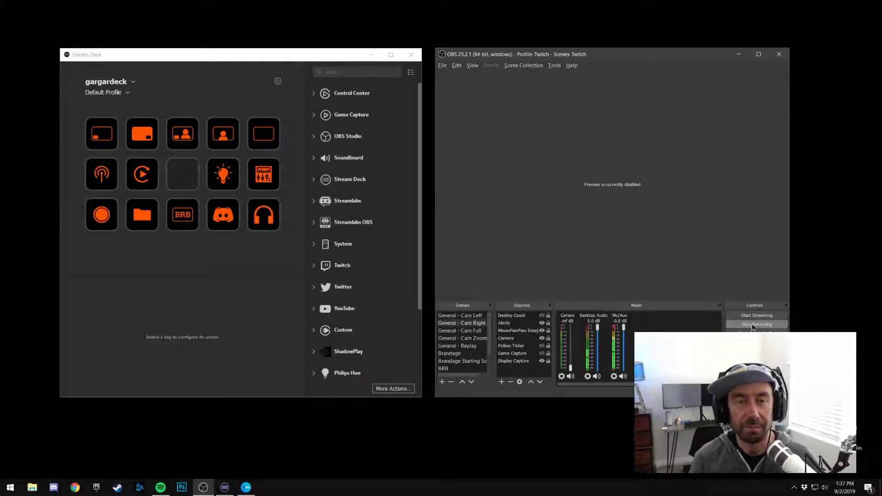
Check the first key's OBS scene settings and the general preferences of the Stream Deck
click(257, 58)
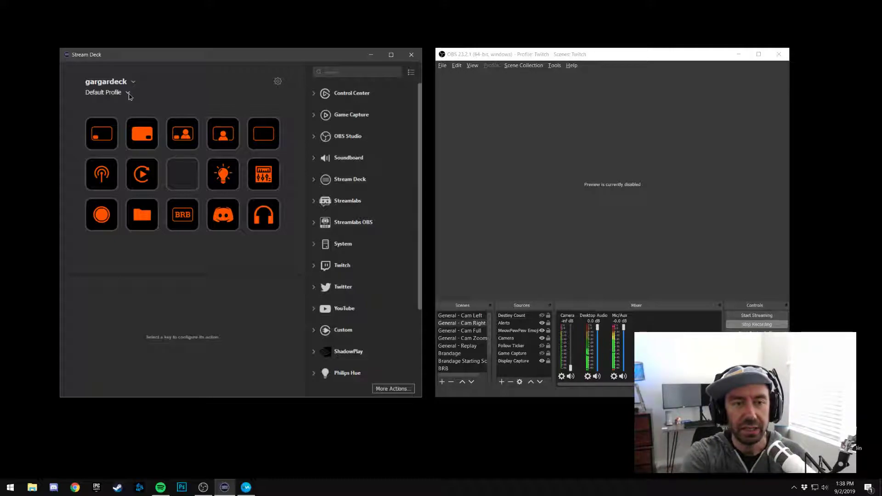
click(109, 147)
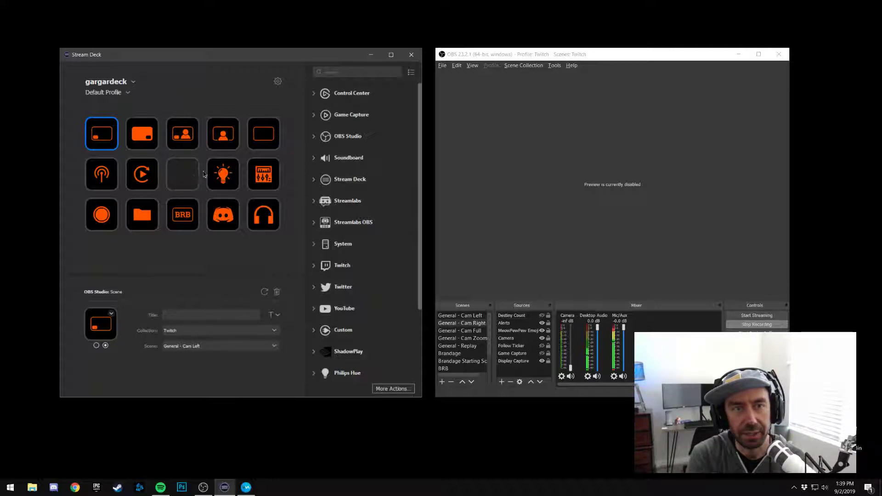
click(271, 91)
click(278, 82)
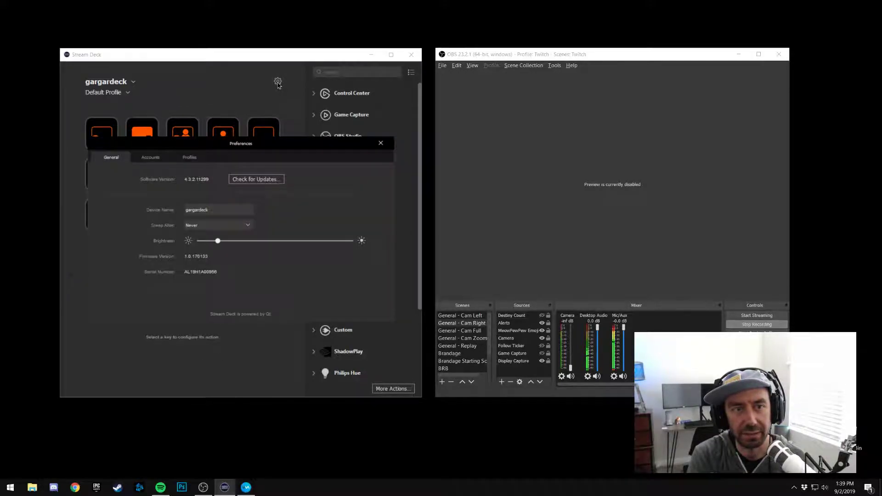
click(381, 143)
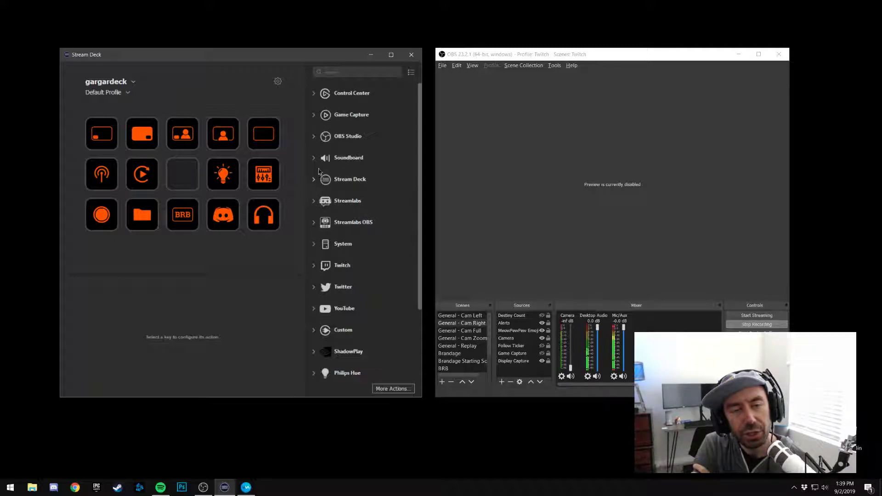
Assign an OBS Studio Scene action to the empty middle key and set its scene to Tetris
click(315, 138)
drag(363, 156, 184, 175)
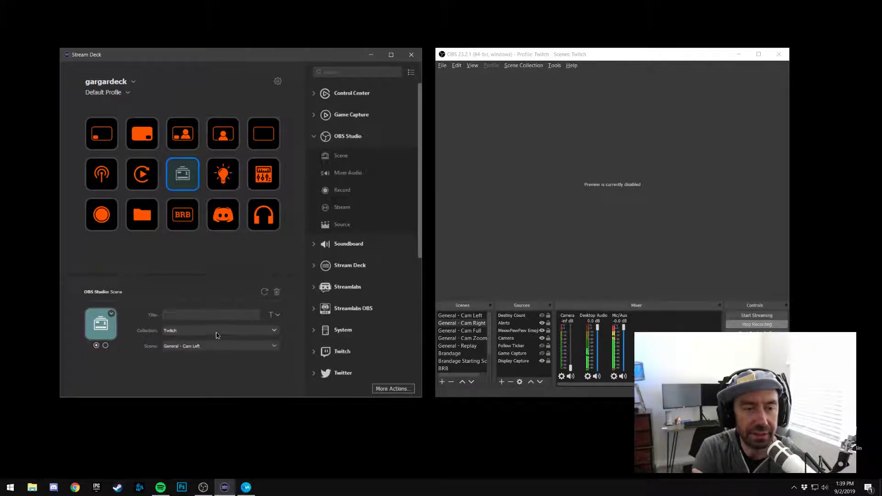
click(269, 347)
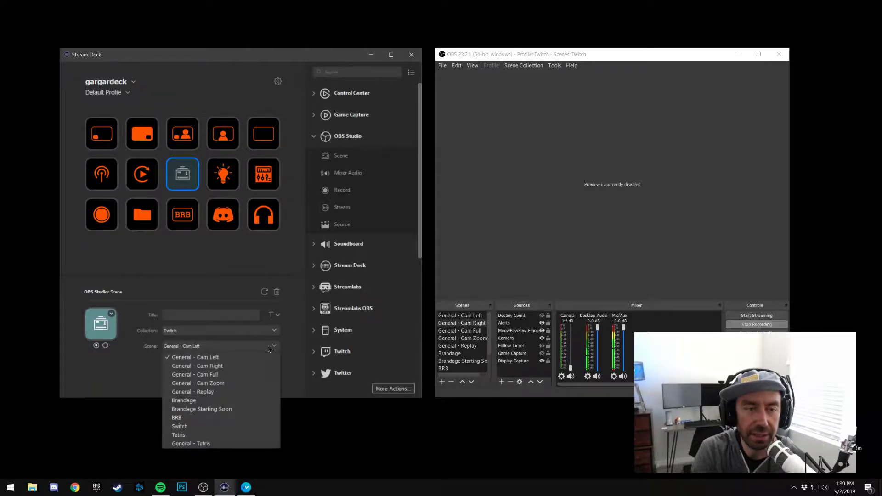
click(244, 436)
Check the icon source options and both state icons of the Tetris scene key
click(111, 315)
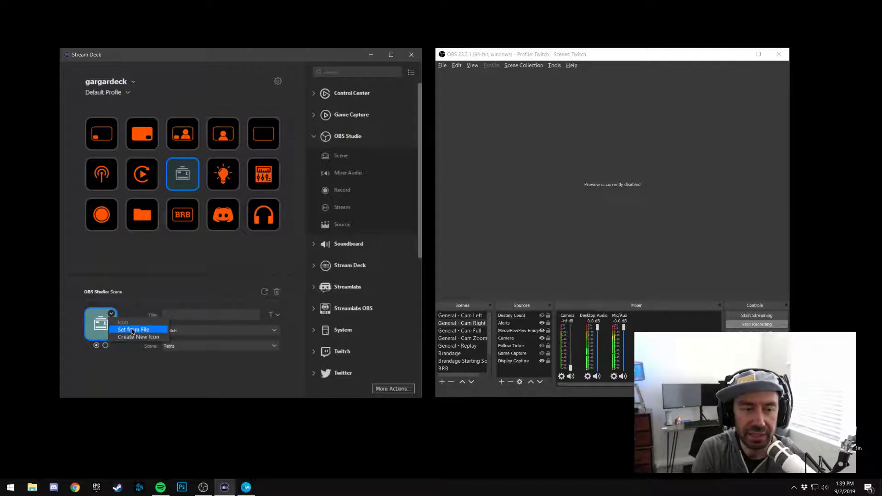
click(123, 364)
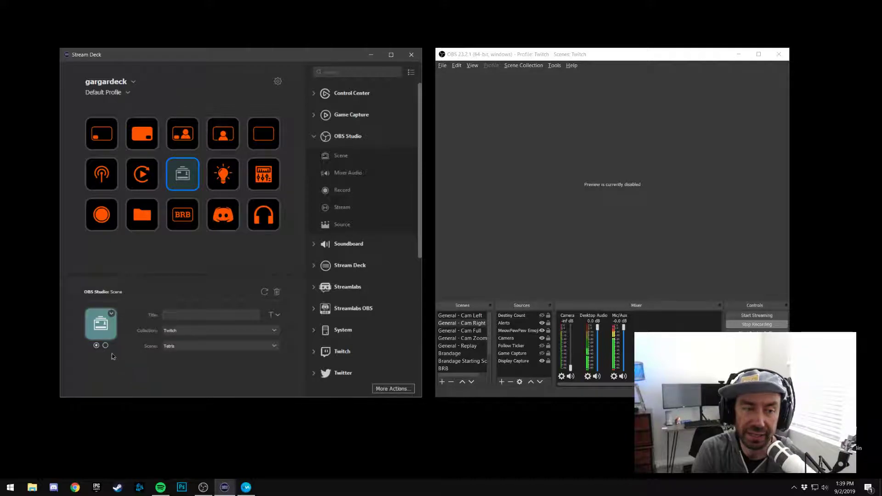
click(105, 346)
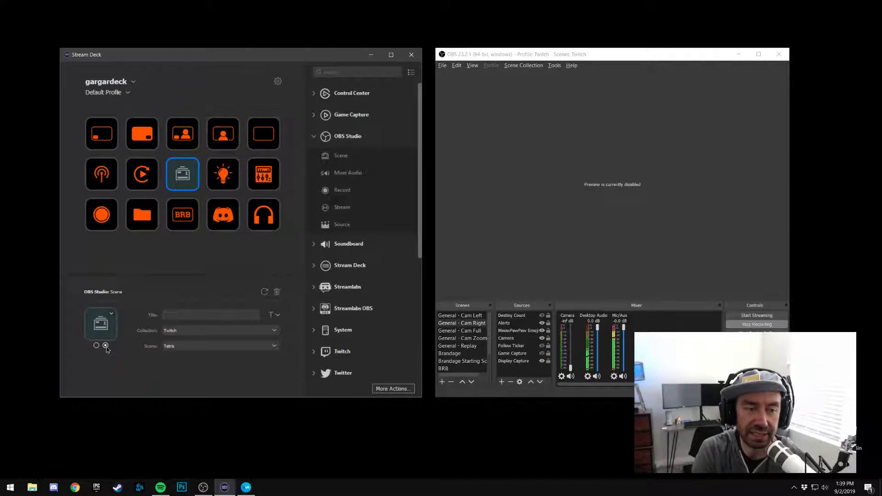
click(96, 345)
click(106, 346)
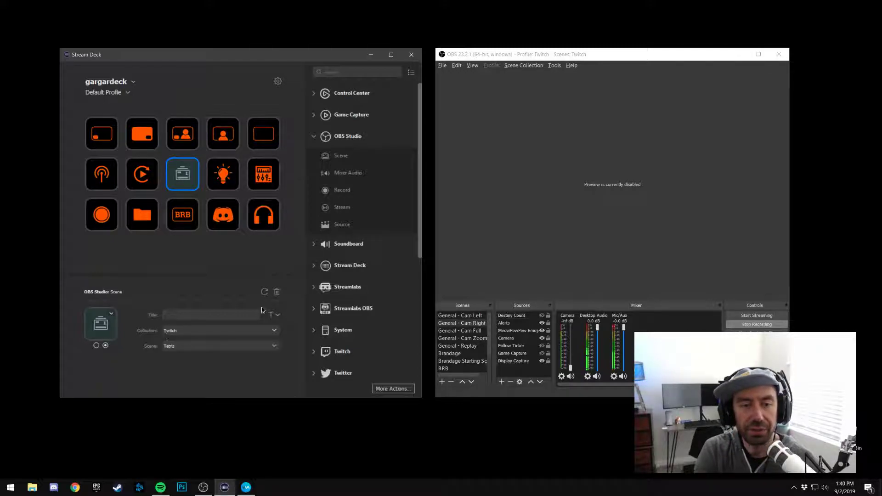
Delete the Tetris scene action from the middle key and deselect the key
right_click(181, 178)
click(198, 193)
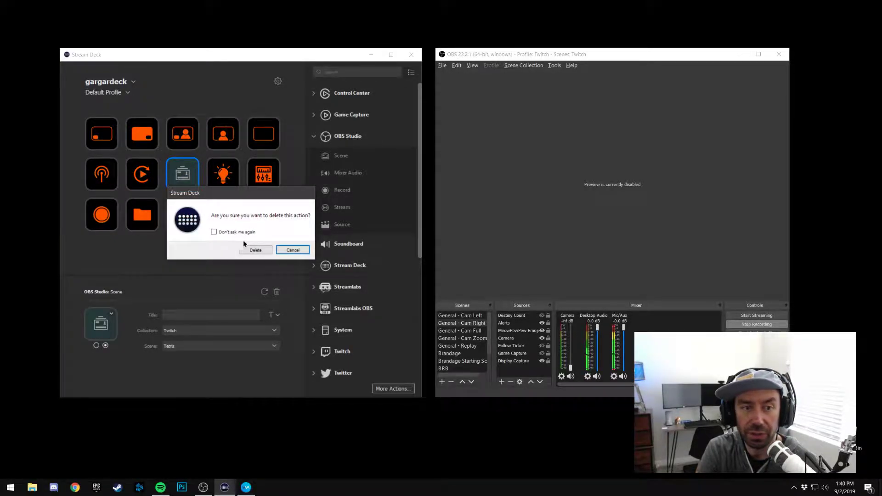
click(263, 250)
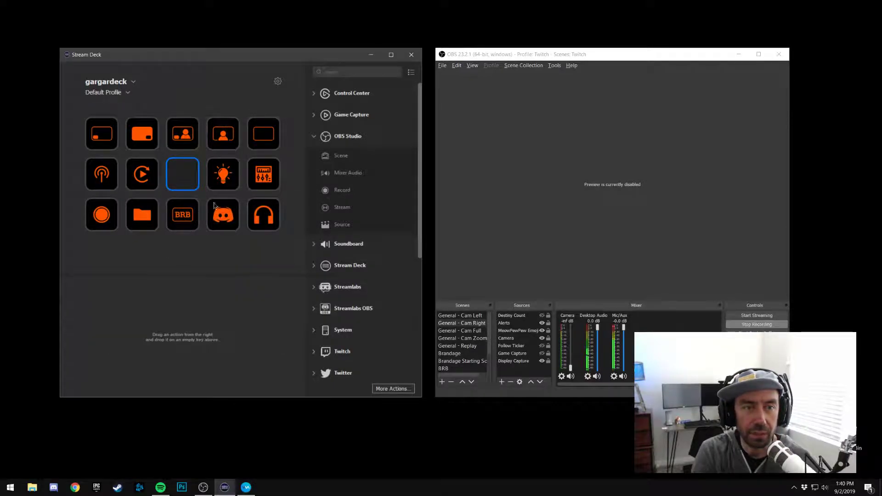
click(283, 111)
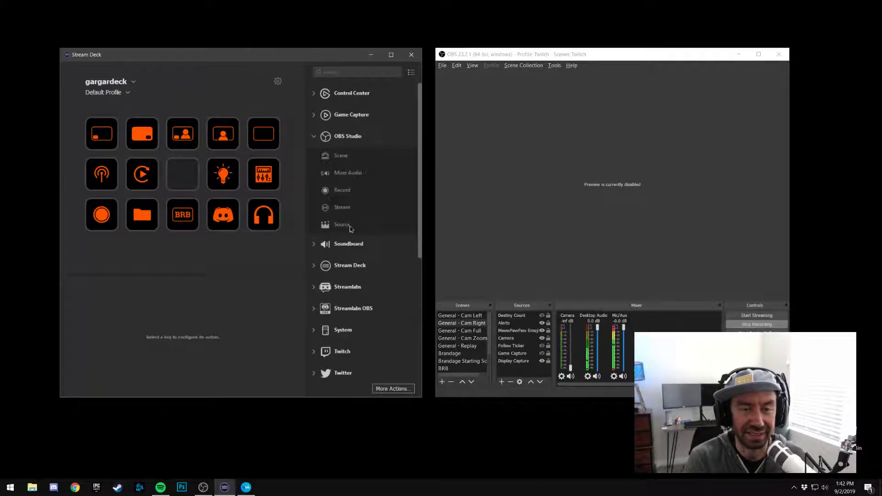
Try an OBS Studio Source action on the empty middle key, and delete it again
drag(351, 229, 184, 177)
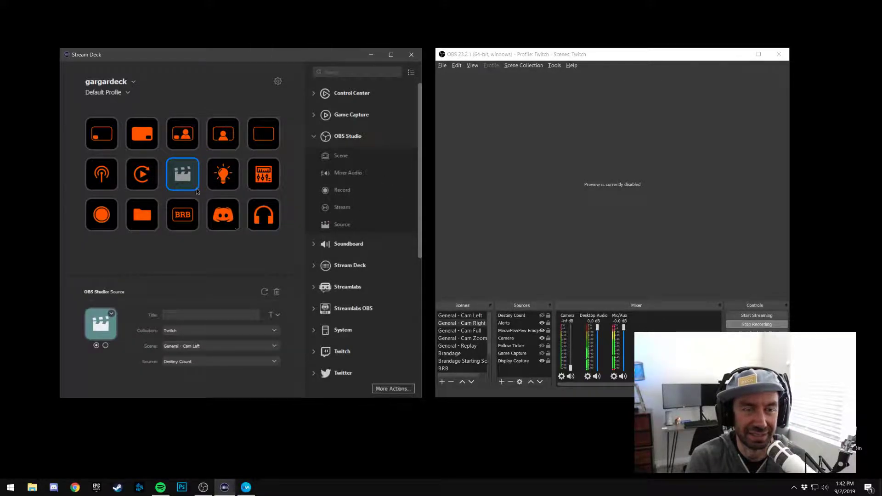
click(277, 293)
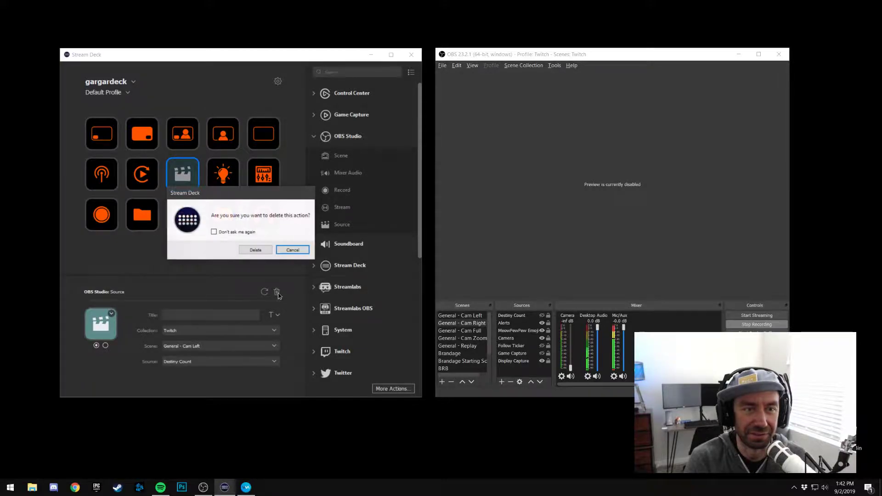
click(256, 250)
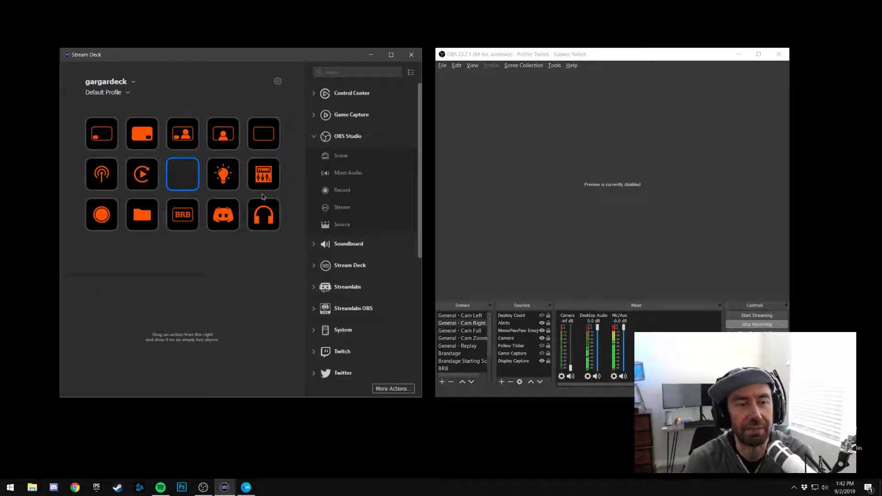
Examine the settings of the stream, replay, record and folder keys, including both state icons of the stream key
click(112, 187)
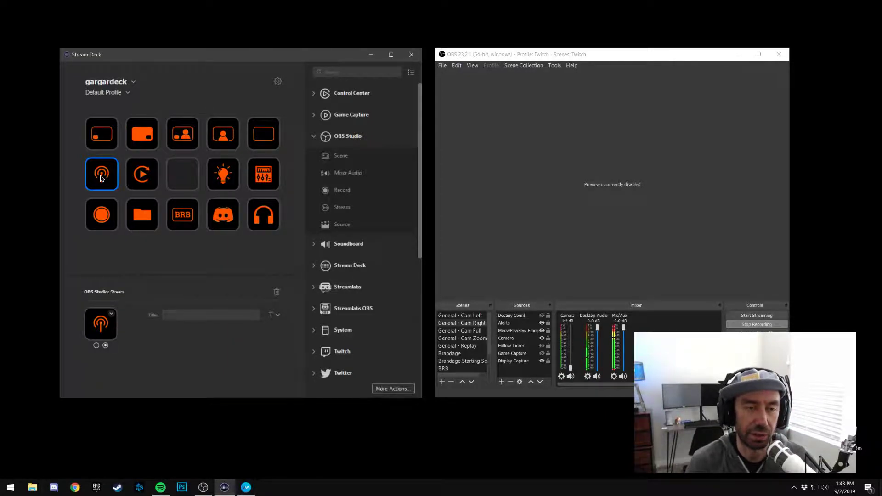
click(96, 345)
click(106, 346)
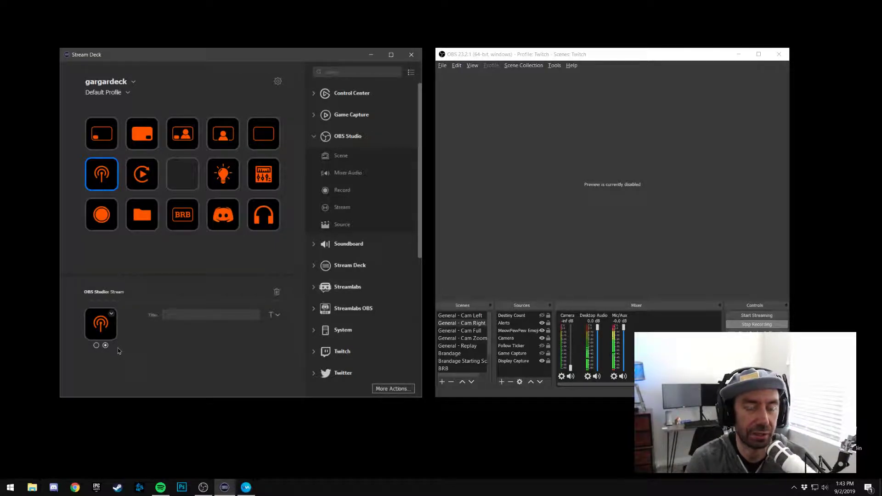
click(144, 189)
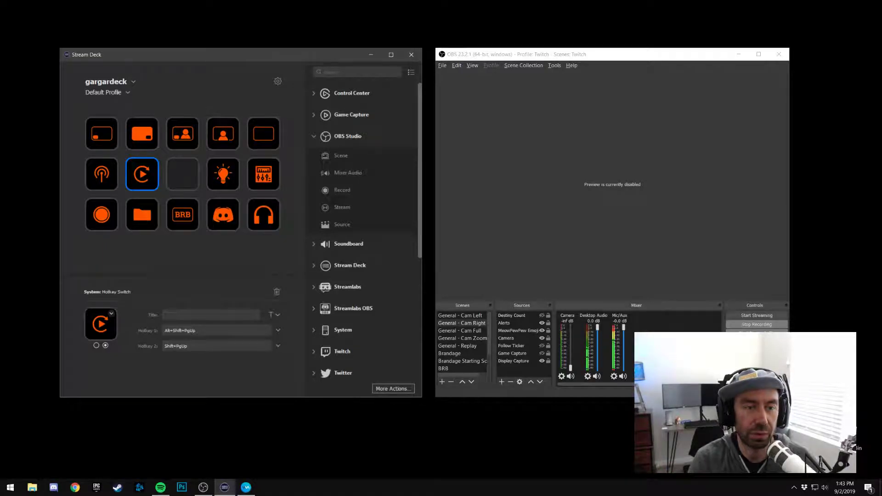
click(105, 223)
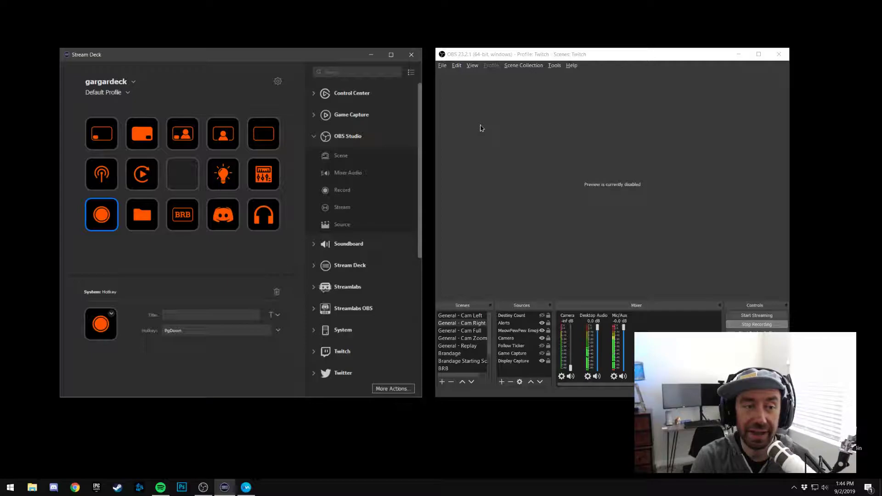
click(152, 219)
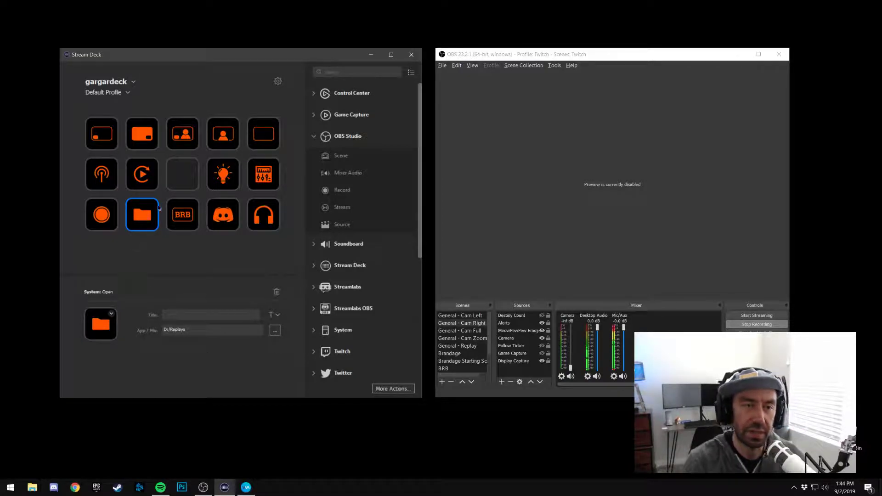
Examine the icon options and both state icons of the replay Hotkey Switch key
click(148, 184)
click(112, 314)
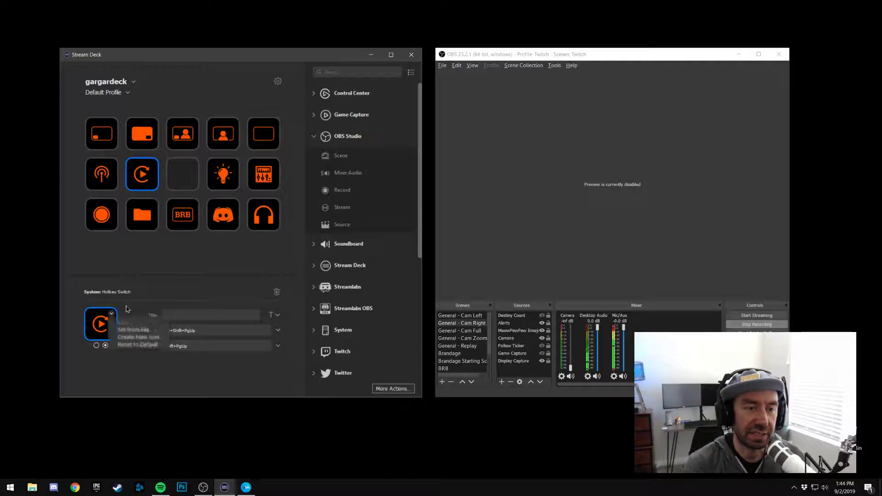
click(130, 304)
click(96, 345)
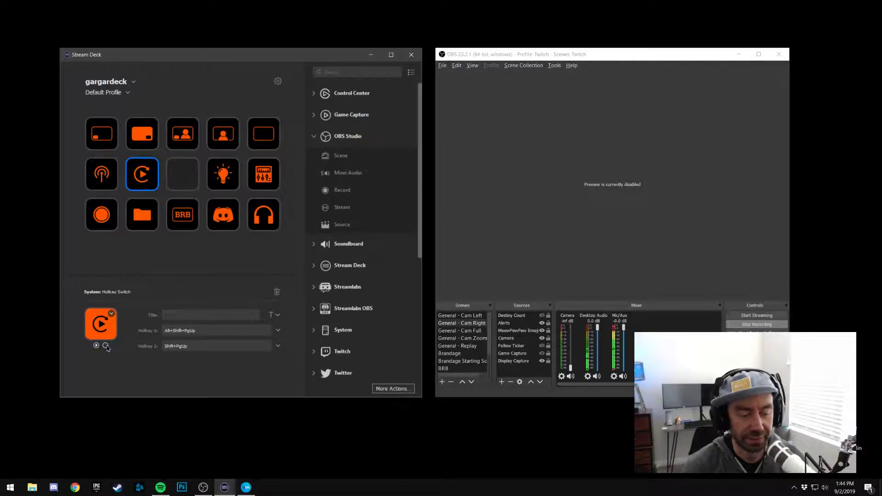
click(106, 346)
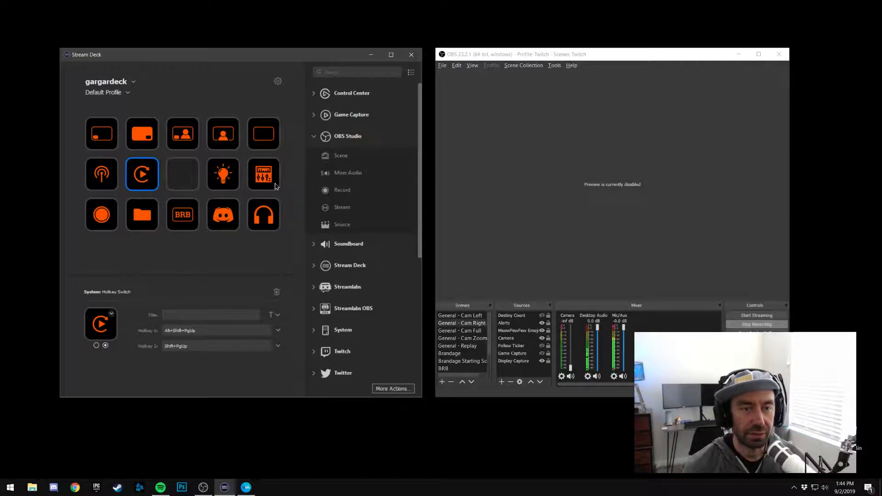
Examine the Discord mute key's settings and the headphone key's audio device toggle settings with both state icons
click(230, 229)
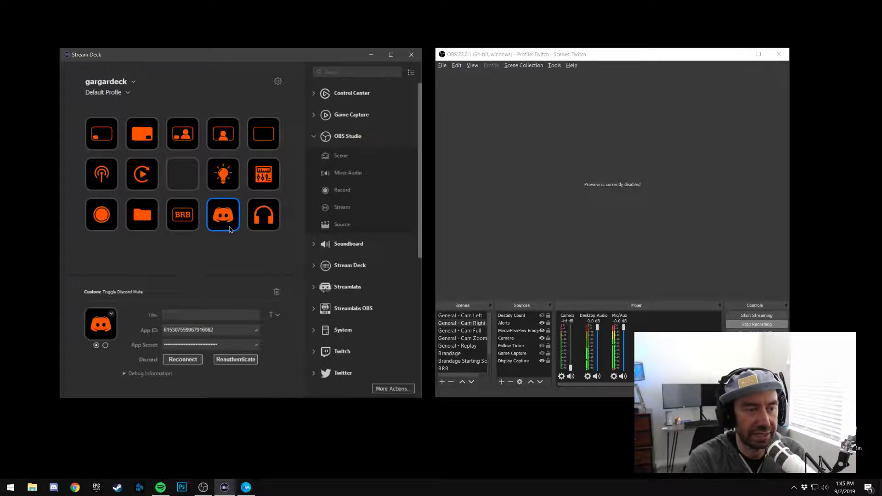
click(257, 226)
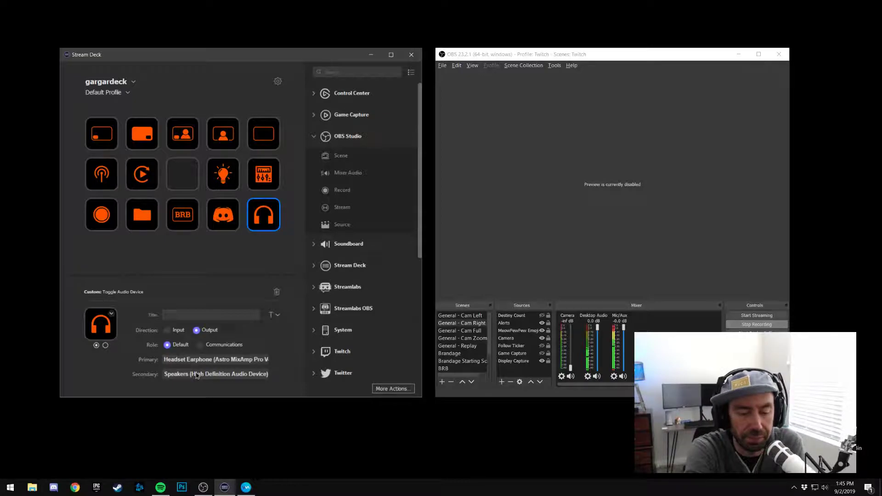
click(105, 345)
click(96, 345)
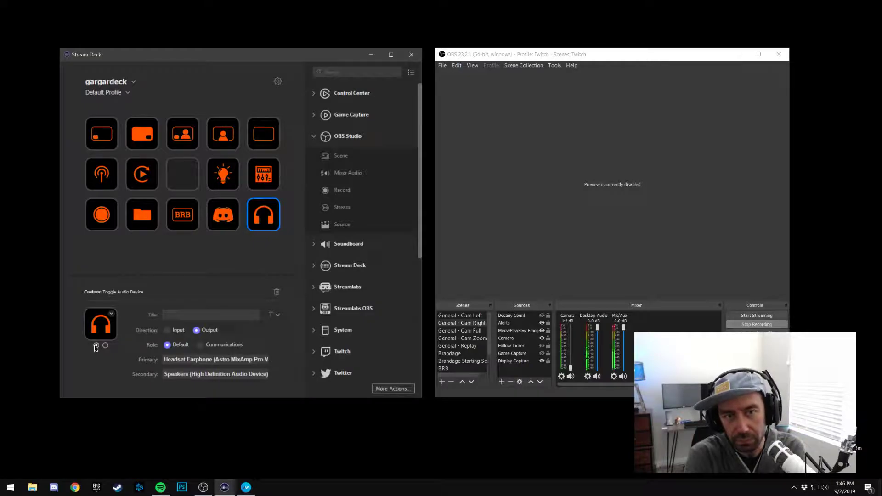
click(296, 183)
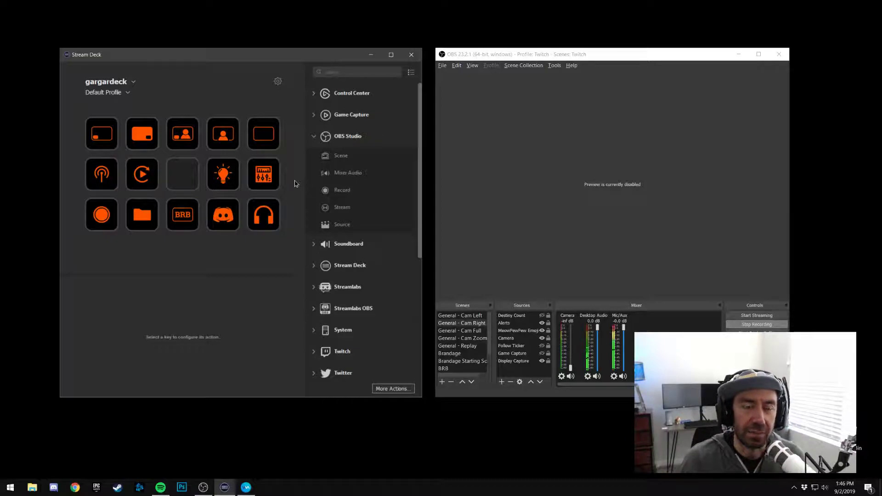
Open the light bulb folder and list the available Philips Hue actions
click(228, 184)
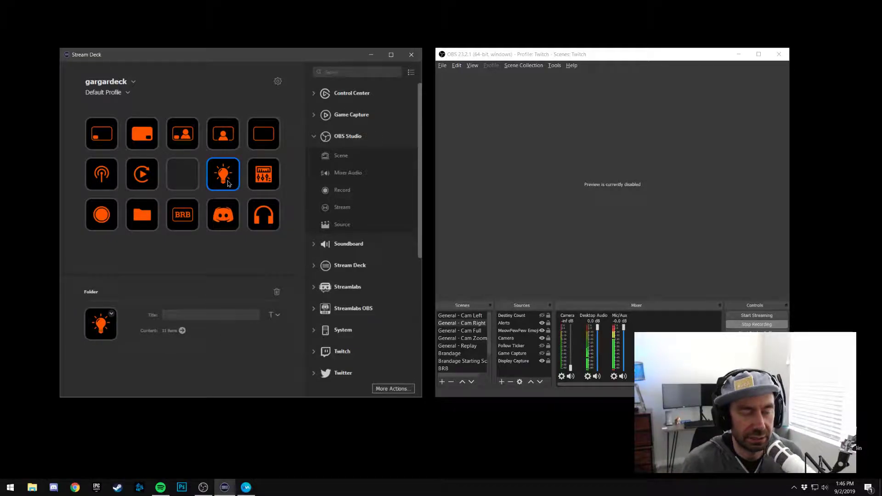
double_click(228, 184)
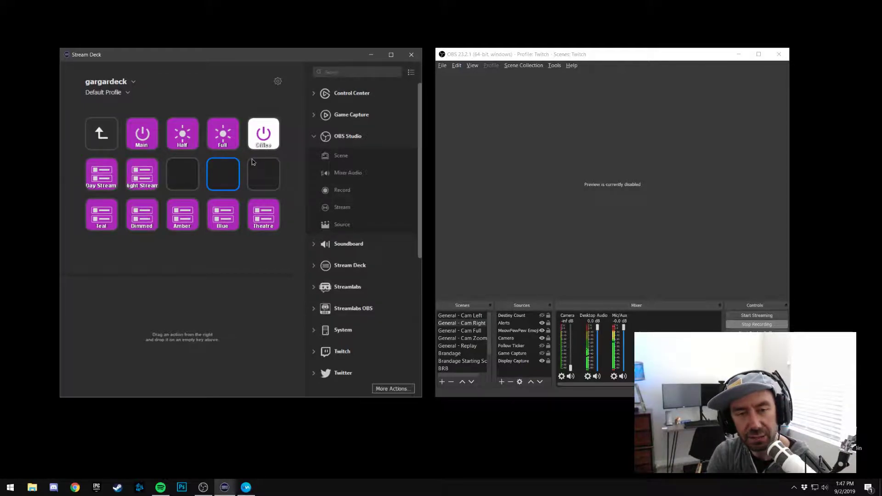
click(317, 138)
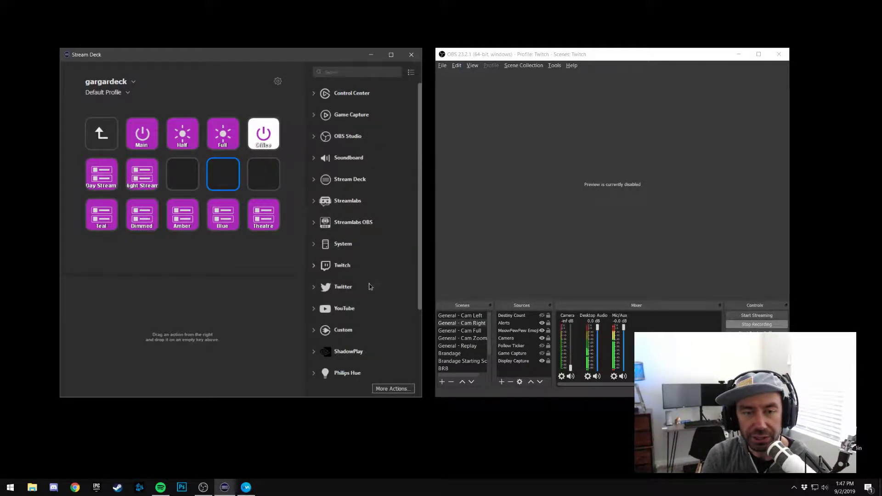
scroll(369, 285, down, 2)
click(325, 288)
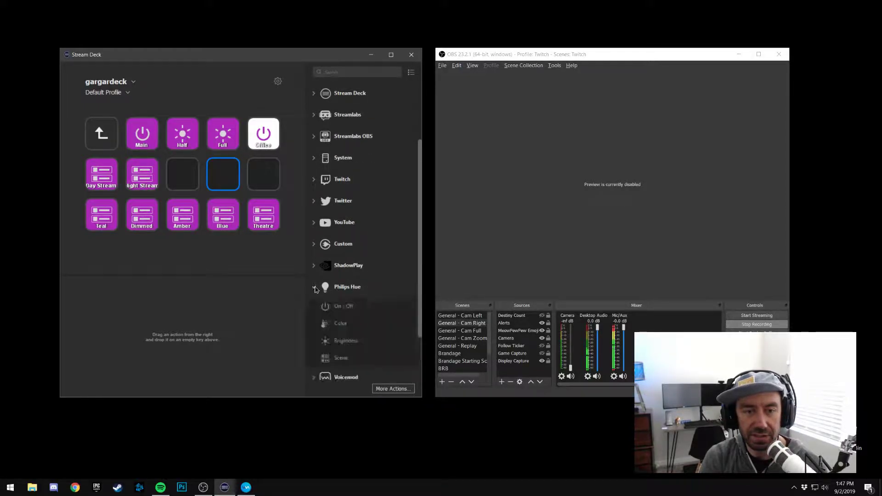
scroll(349, 292, down, 2)
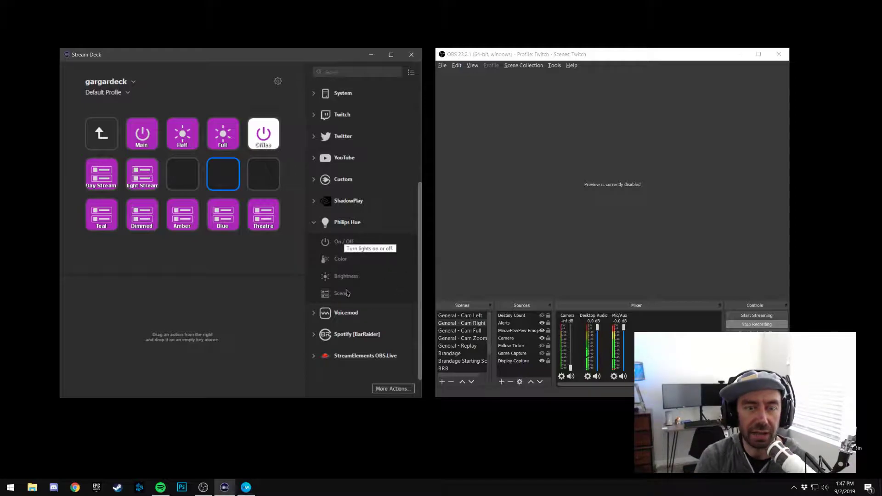
Examine the plugins offered in the Most Popular list of the More Actions catalogue, from beginning to end
click(390, 390)
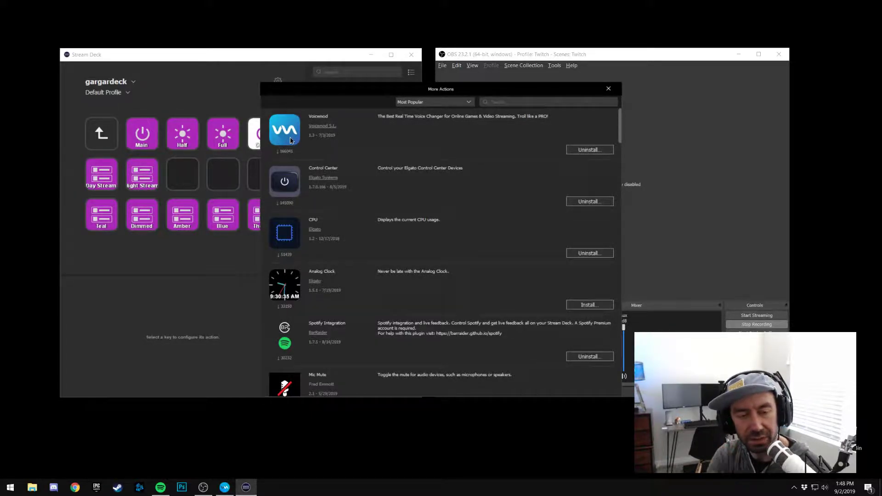
scroll(321, 261, down, 10)
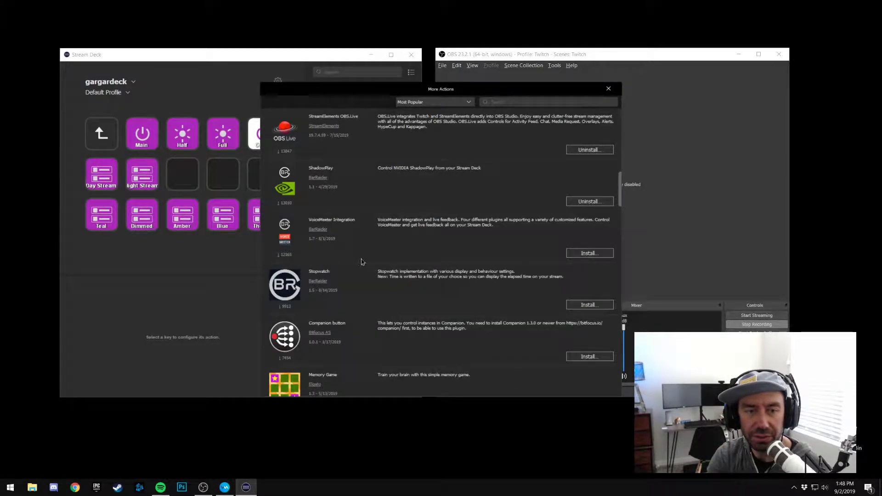
scroll(361, 262, down, 5)
scroll(353, 275, down, 5)
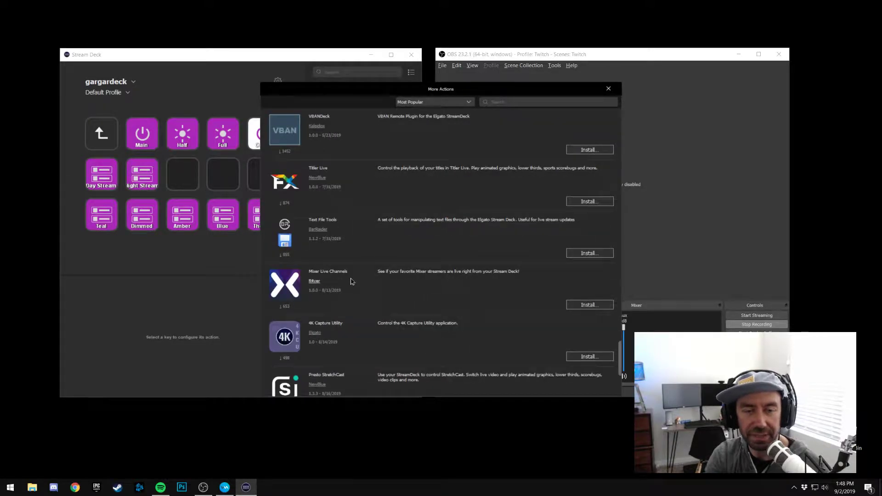
scroll(352, 281, down, 3)
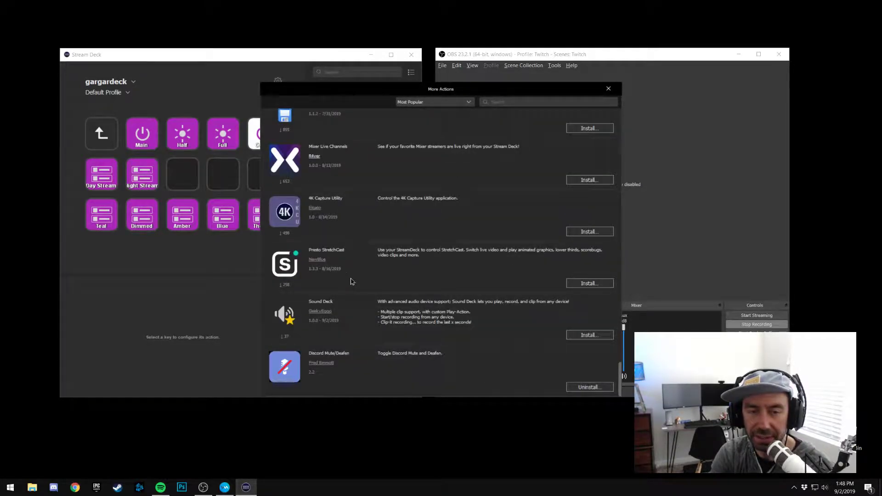
scroll(351, 280, up, 10)
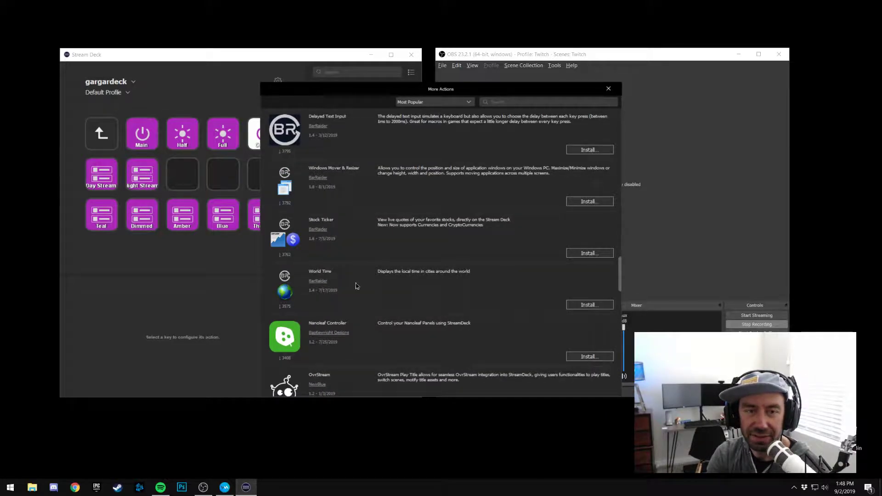
scroll(331, 271, up, 10)
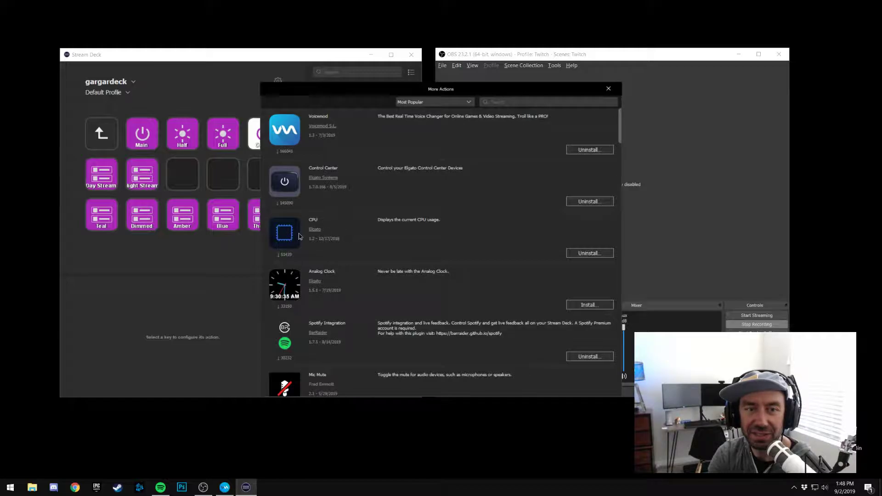
click(609, 89)
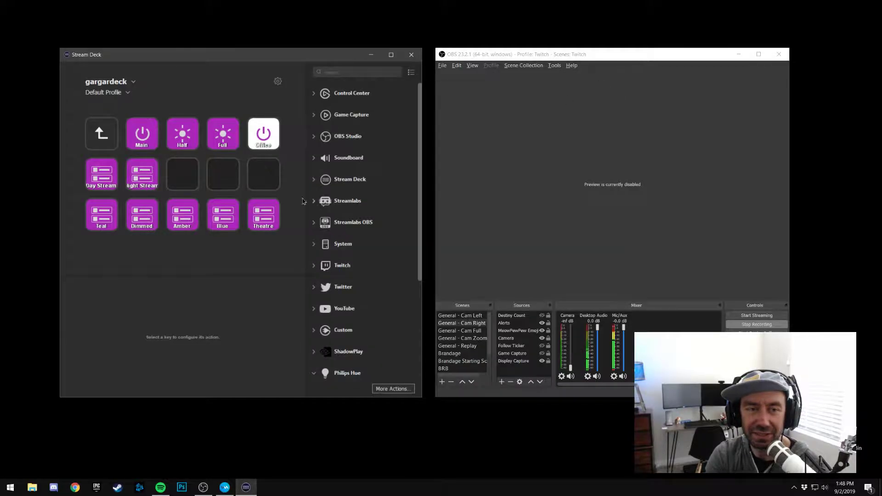
Search the actions for cpu and assign the CPU action to the first empty key in the light folder
click(359, 72)
text(cpu)
drag(340, 113, 182, 175)
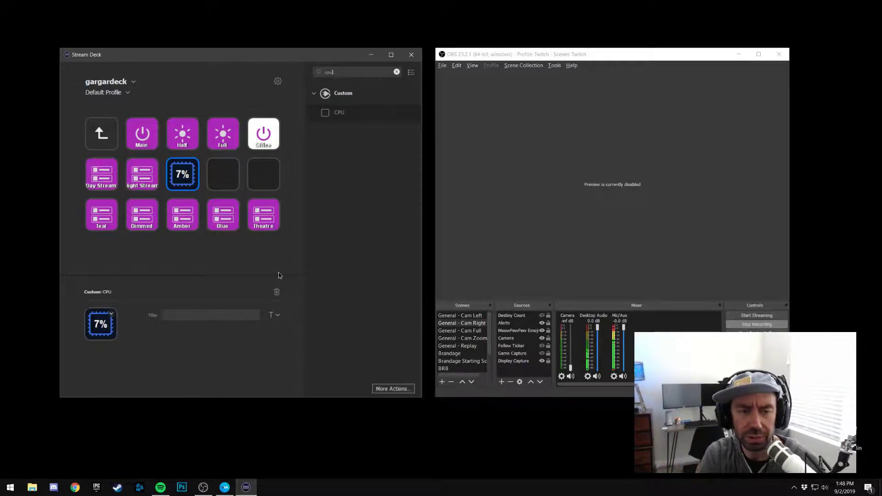
Delete the CPU action from its key and clear the action search
click(277, 294)
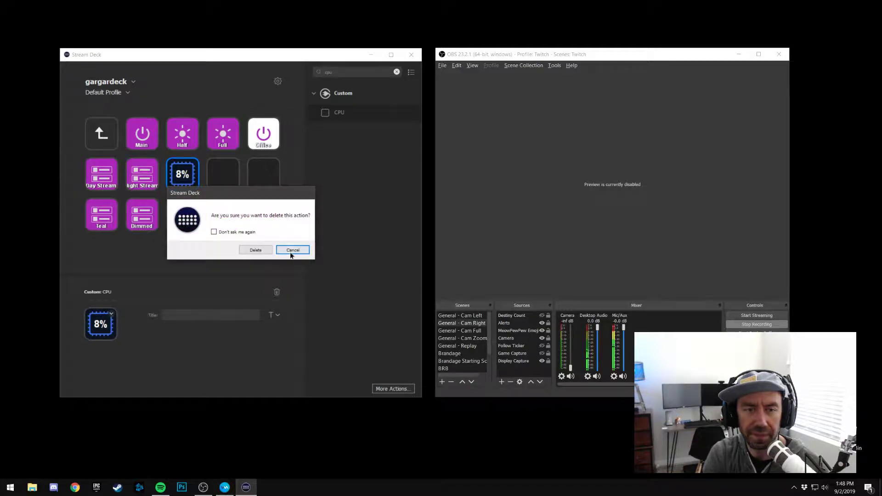
click(256, 249)
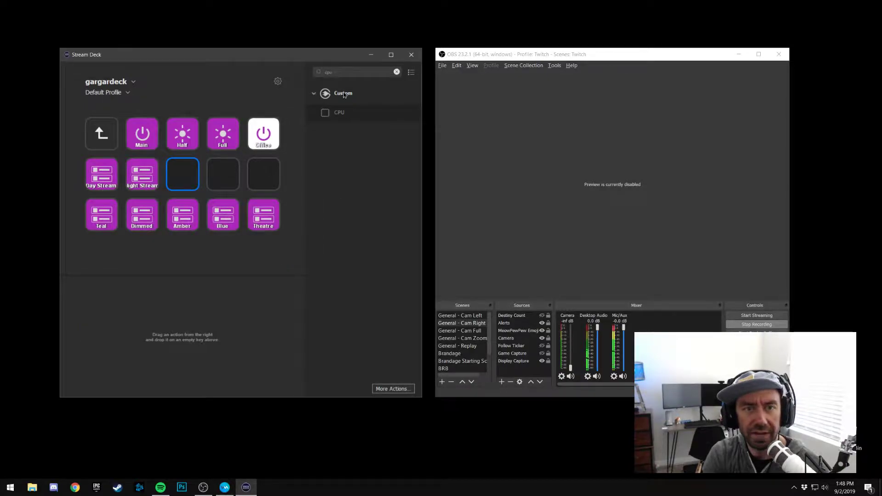
click(396, 71)
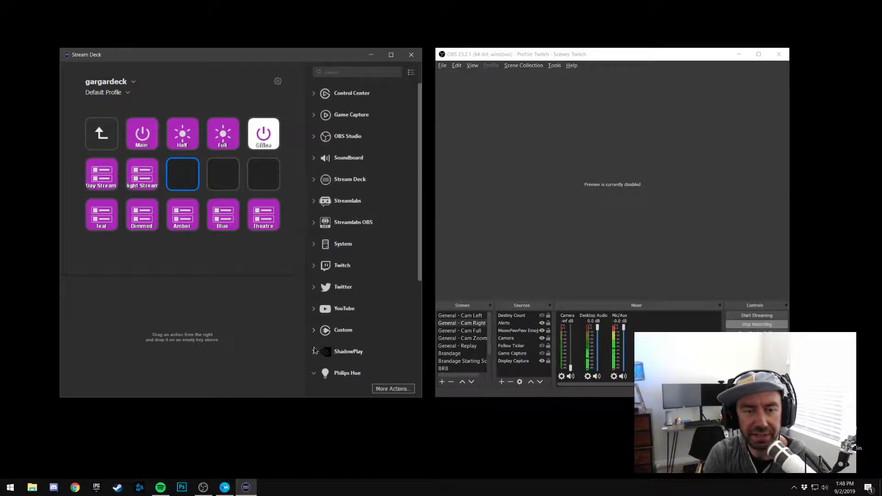
Collapse the Philips Hue actions, search the actions for gp, and check the More Actions catalogue again
click(315, 373)
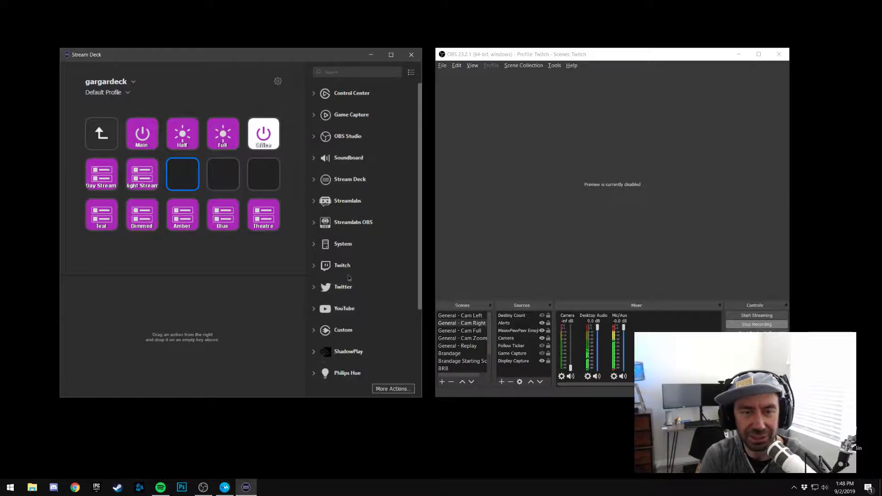
text(gp)
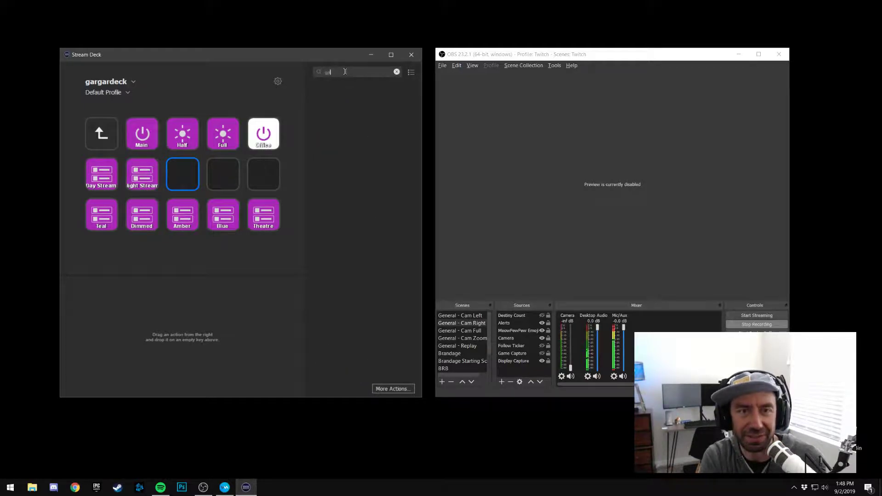
key(BackSpace)
key(BackSpace)
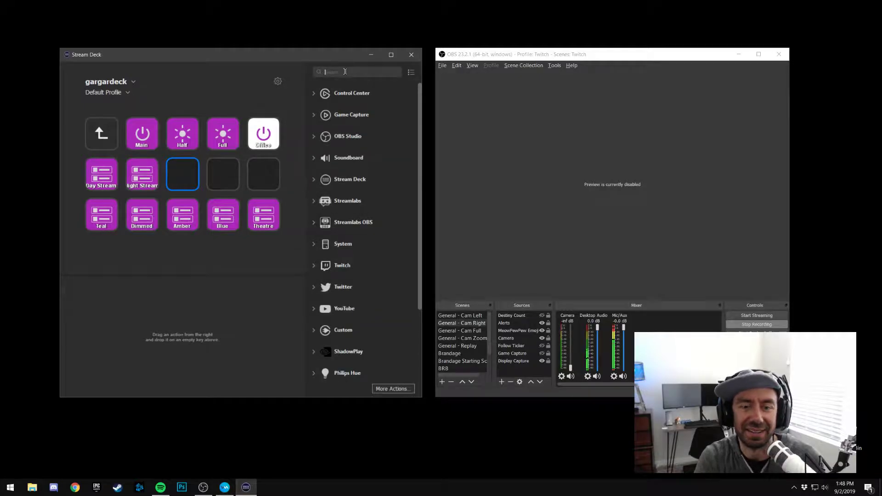
click(390, 389)
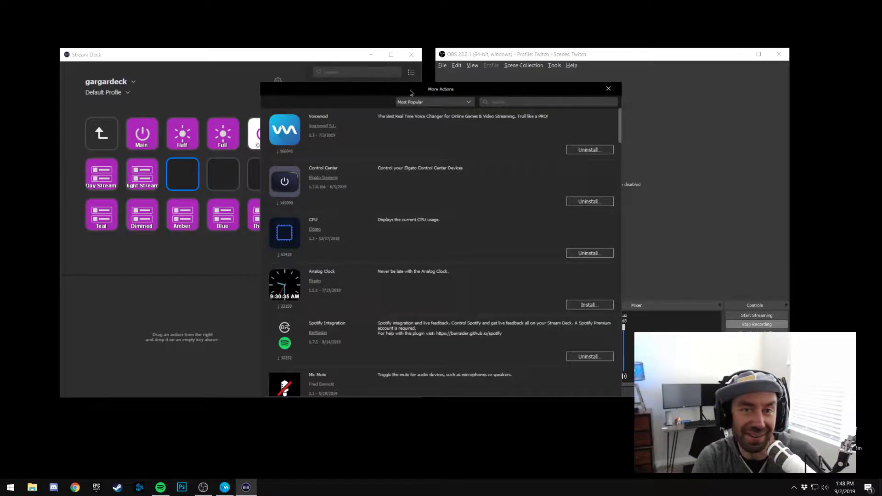
click(506, 101)
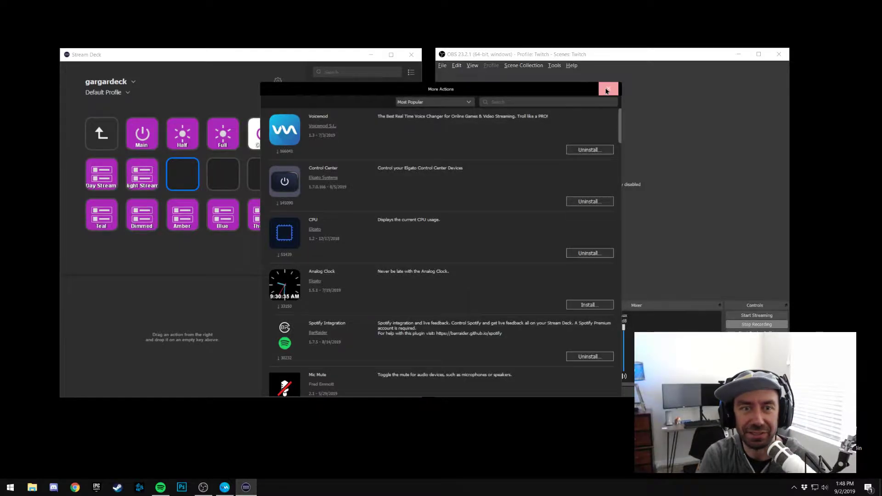
click(608, 89)
Leave the light folder and select the empty key between the replay and light bulb keys
double_click(109, 141)
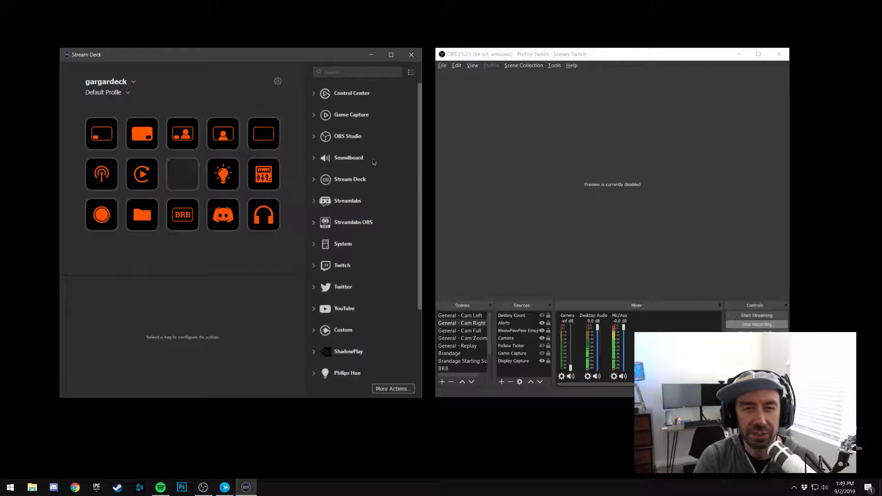
click(225, 182)
click(183, 174)
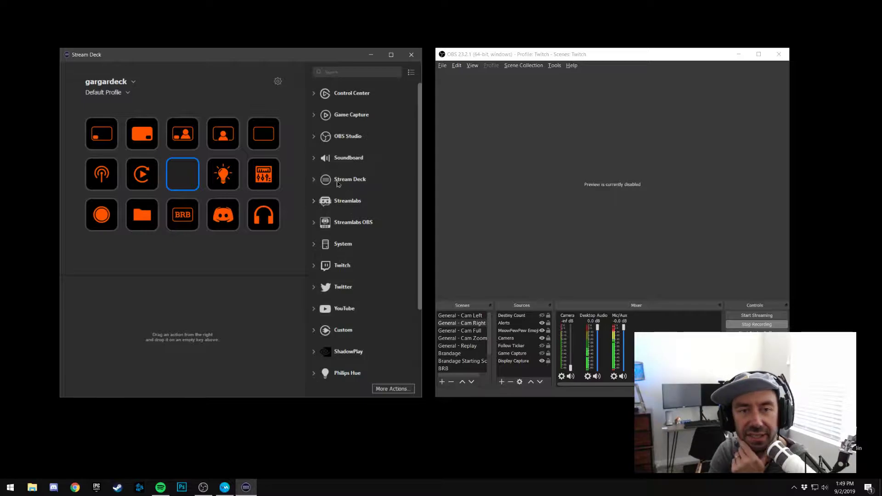
Examine the actions available under Soundboard, Game Capture, Control Center and Streamlabs
click(314, 159)
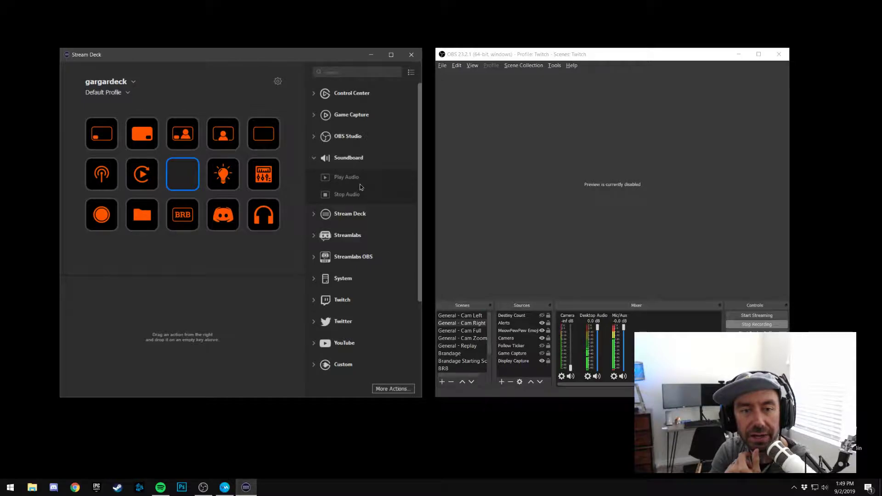
click(315, 159)
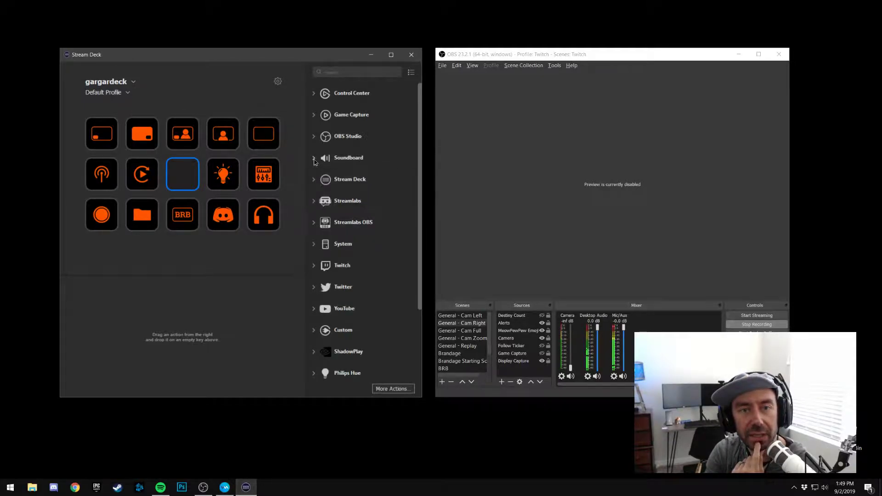
click(313, 116)
click(313, 115)
click(314, 94)
click(314, 95)
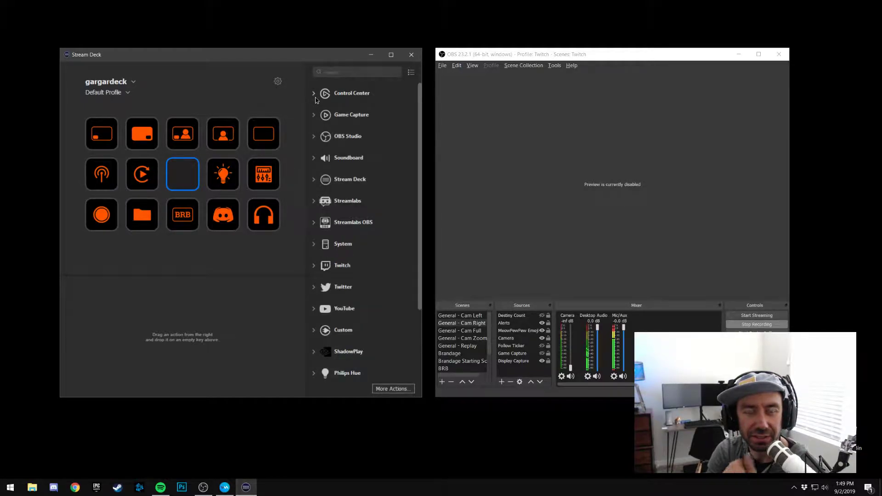
click(314, 202)
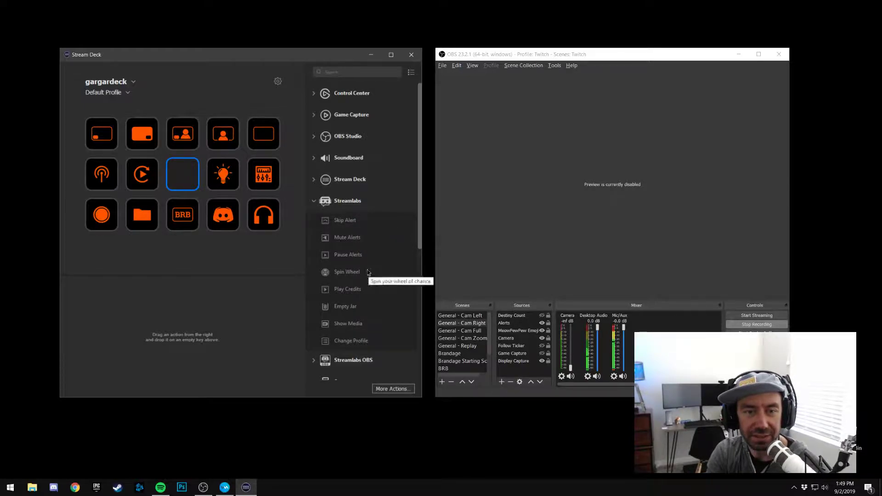
click(316, 203)
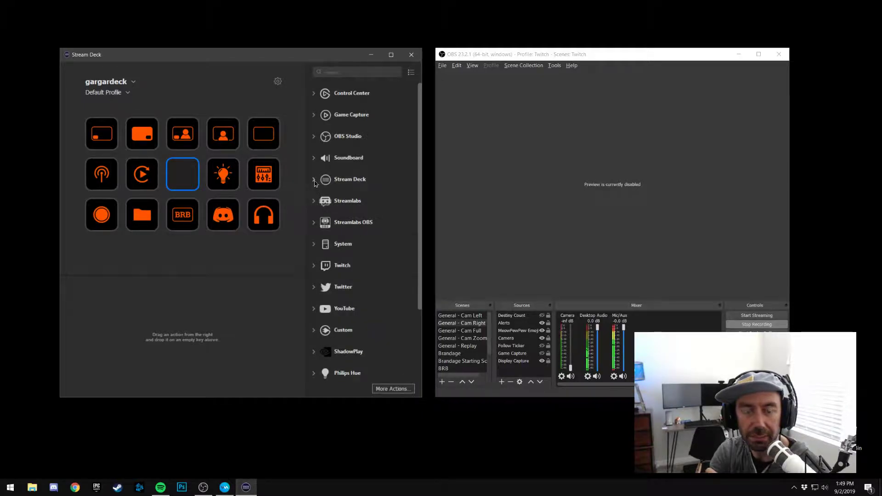
Create a folder on the empty key beside the light bulb, enter it and return to the main keys
click(315, 181)
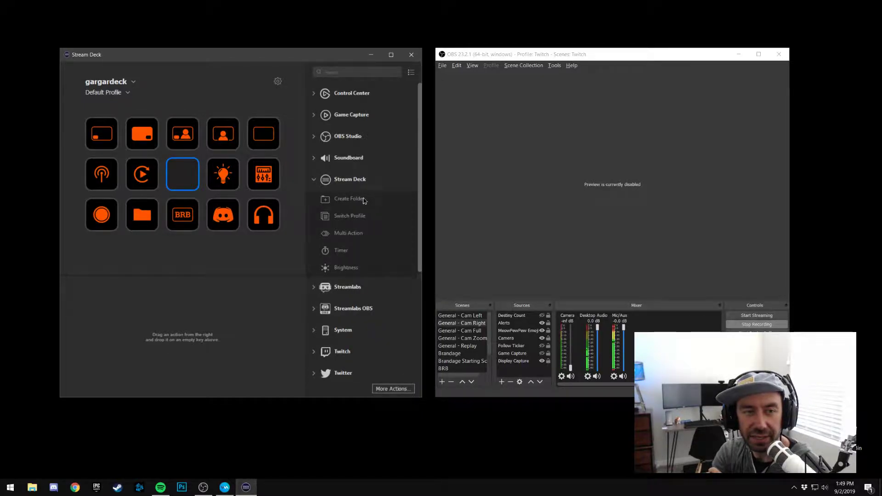
drag(370, 205, 185, 179)
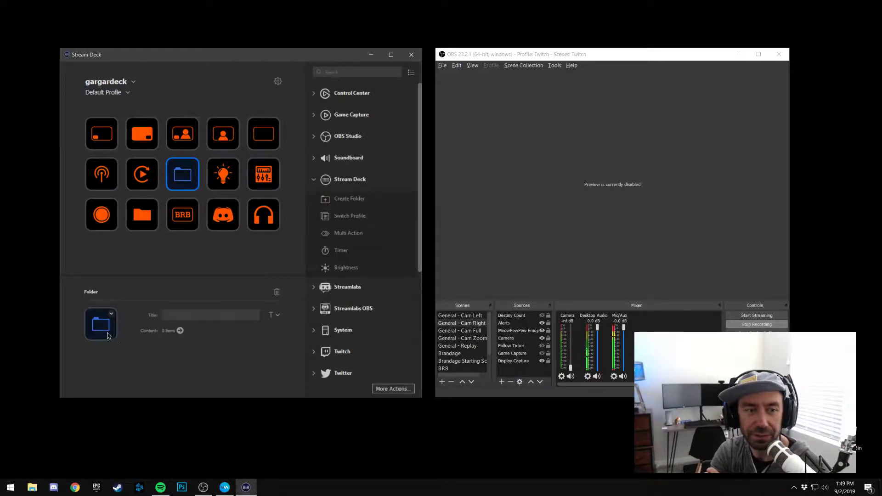
double_click(185, 178)
double_click(100, 142)
Delete the new folder from the key beside the light bulb
right_click(185, 181)
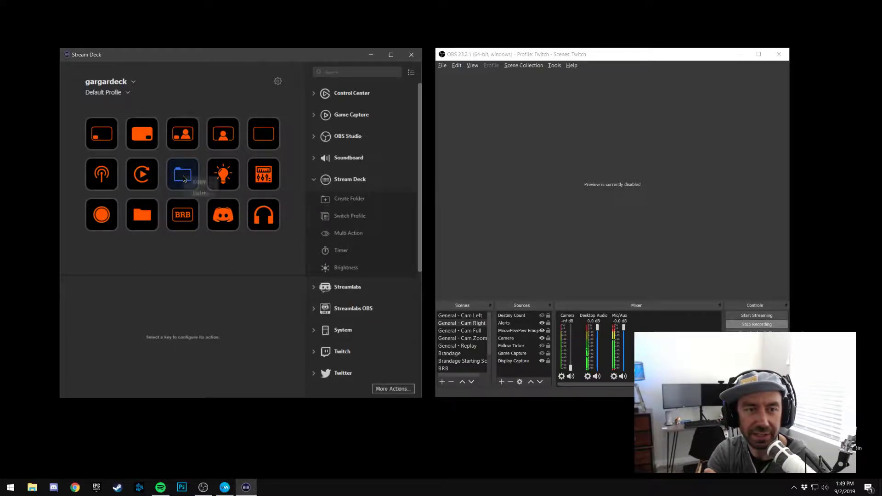
click(195, 192)
click(255, 250)
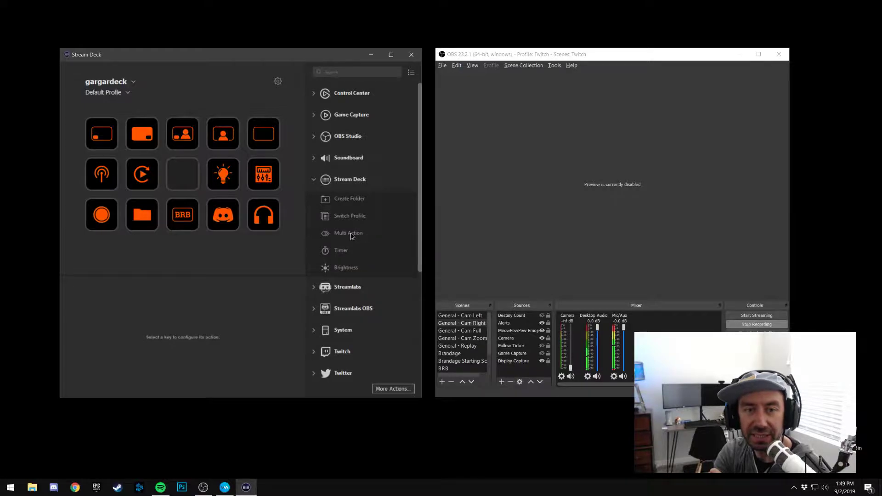
Try a Multi Action on the empty key beside the light bulb, leave its action list and delete it
drag(359, 236, 186, 182)
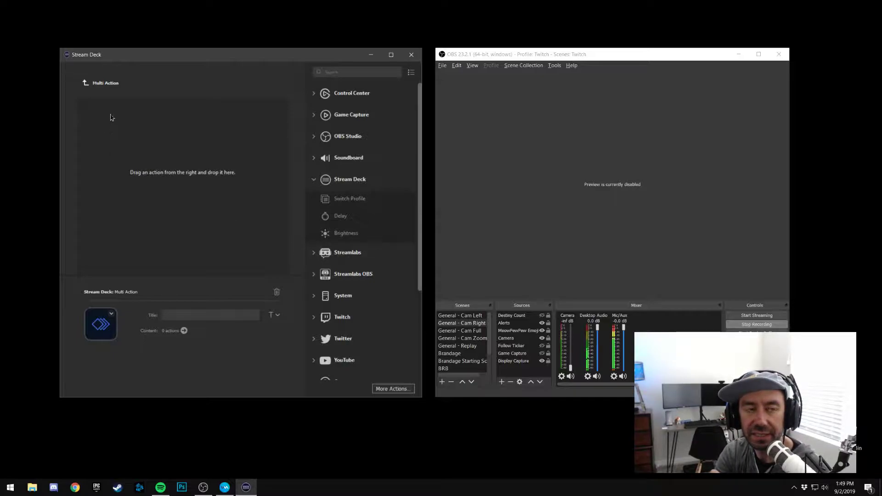
click(86, 83)
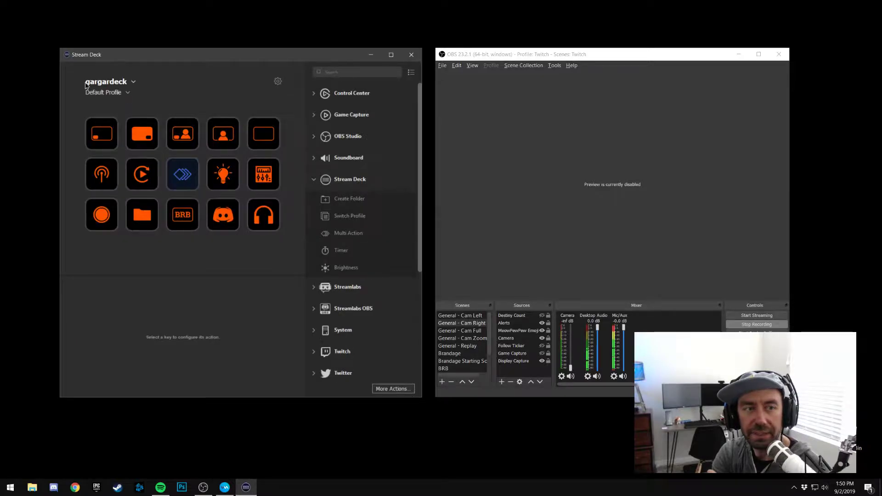
right_click(181, 175)
click(197, 190)
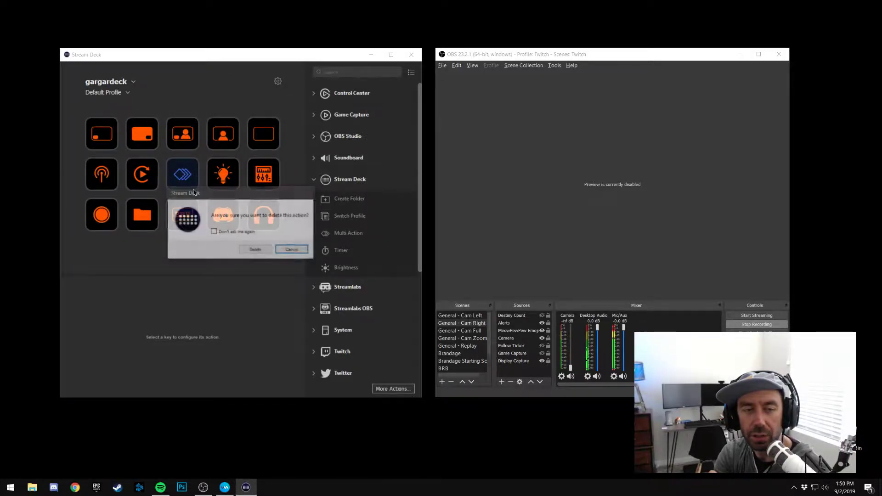
click(255, 251)
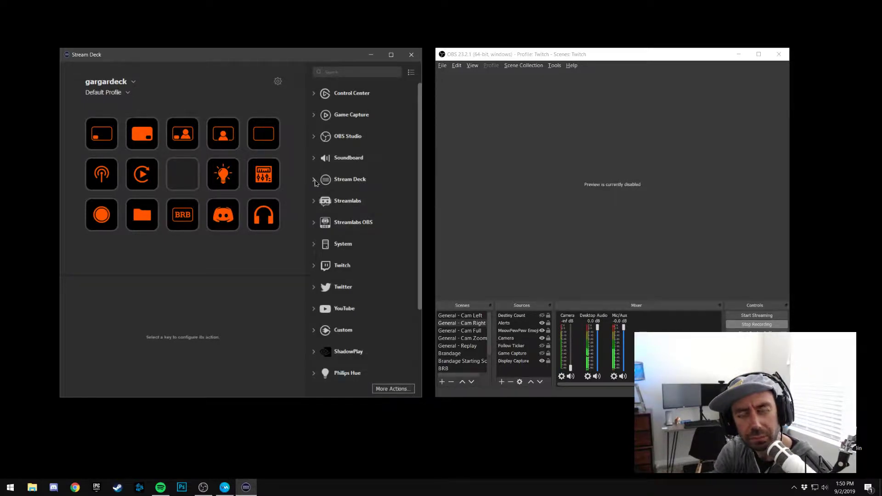
List the Streamlabs OBS actions, and assign the System Hotkey Switch action to the empty key beside the light bulb
click(316, 223)
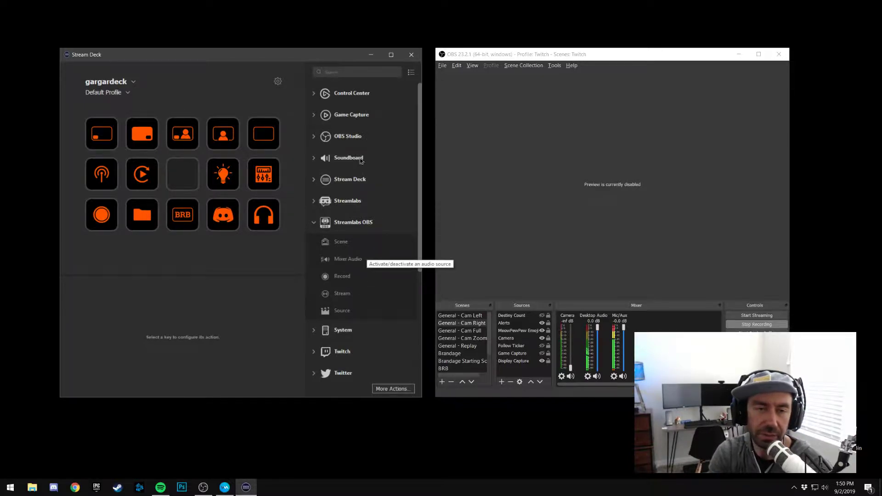
click(315, 225)
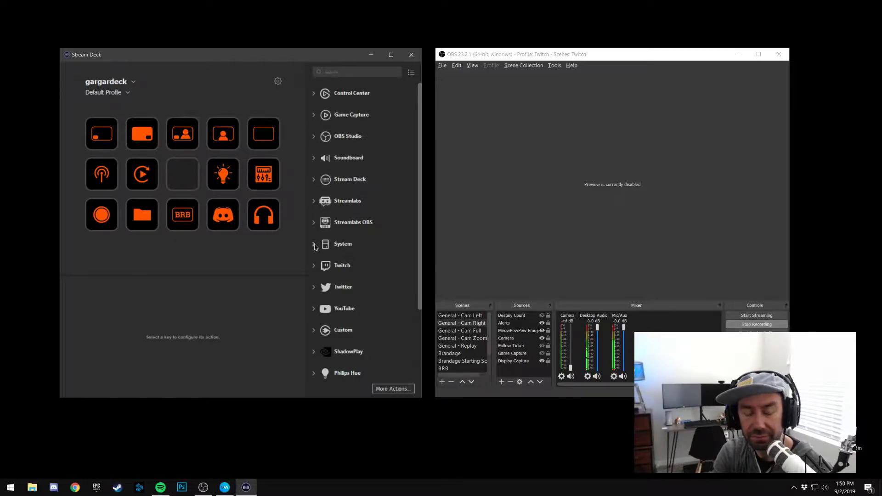
click(314, 244)
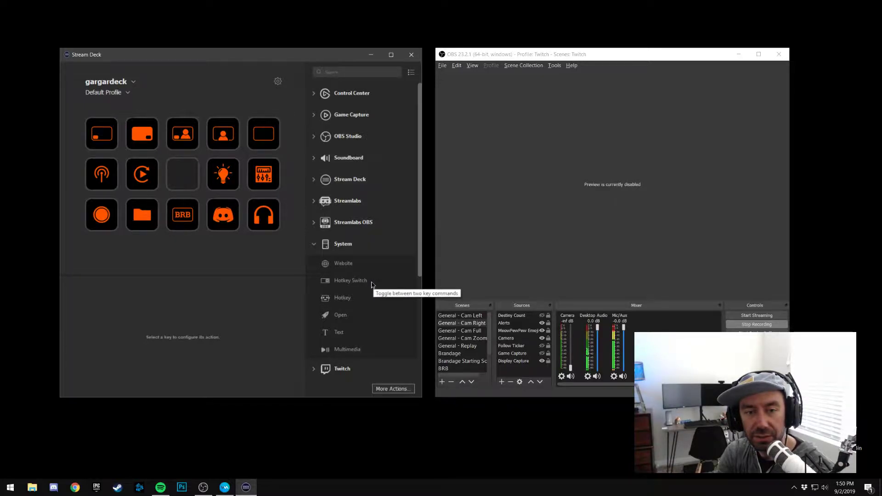
drag(363, 282, 197, 183)
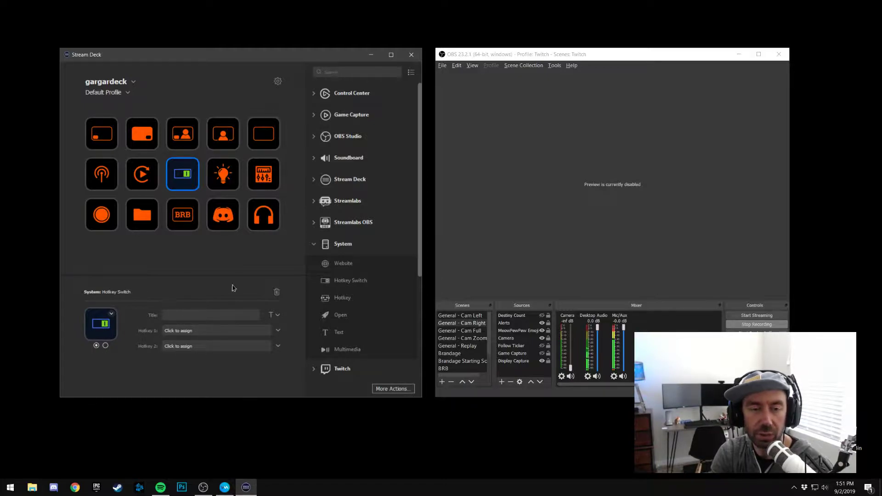
Delete the Hotkey Switch action from the key beside the light bulb
right_click(187, 187)
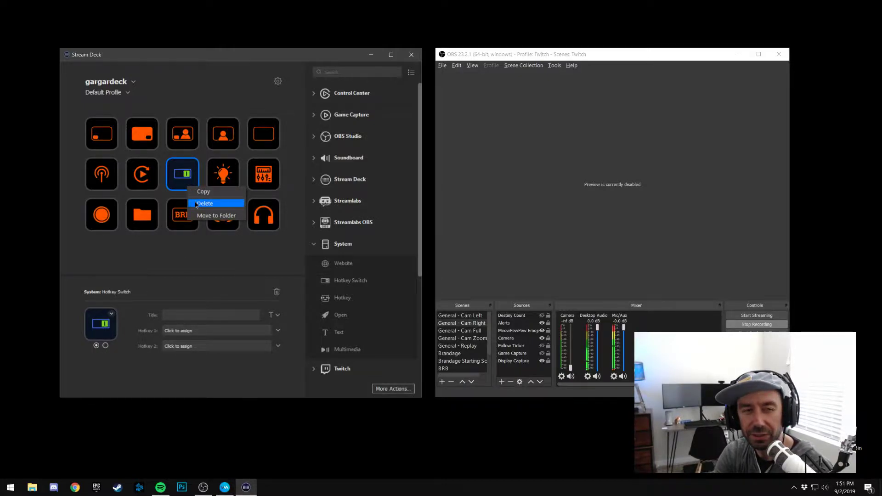
click(195, 203)
click(247, 250)
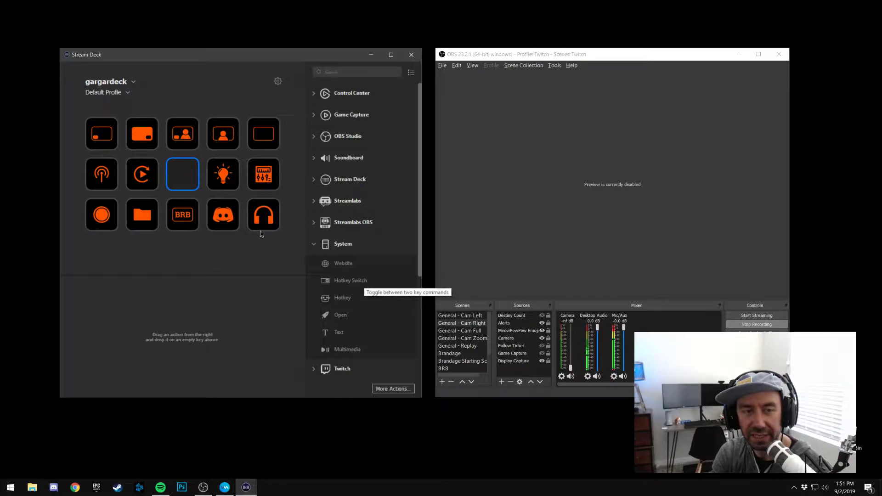
Try the System Hotkey action on the empty key beside the light bulb, and delete it
drag(341, 299, 184, 177)
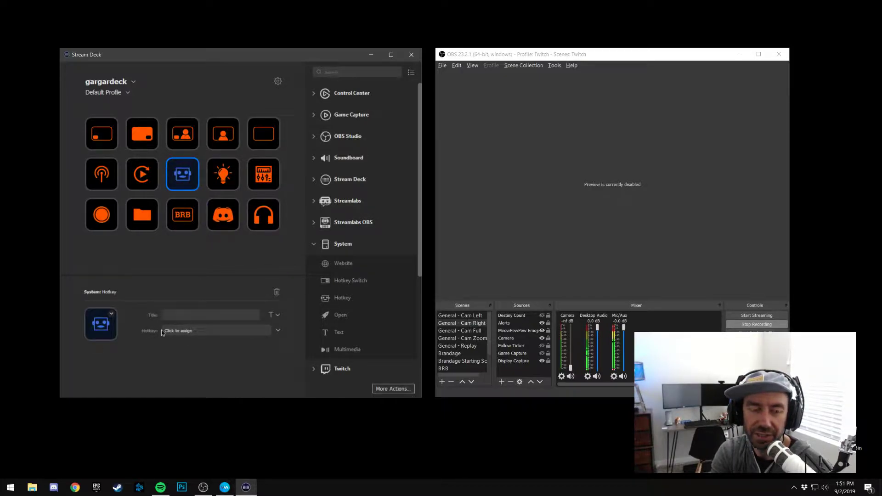
right_click(186, 178)
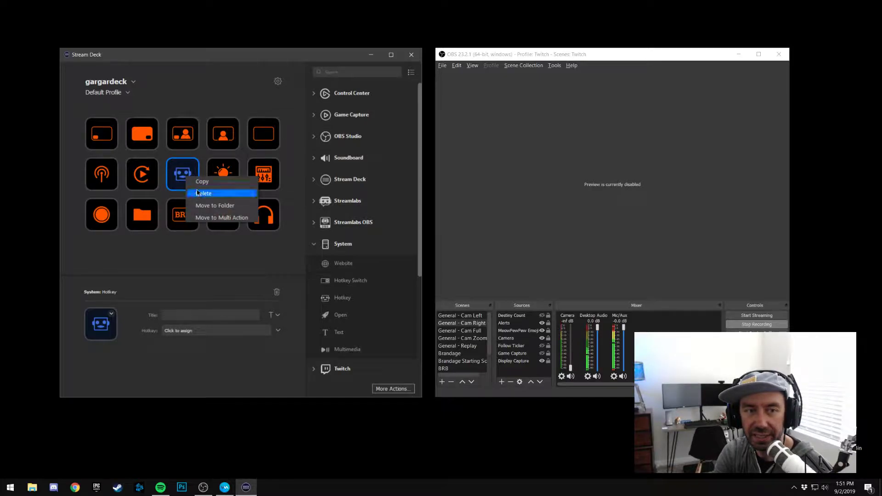
click(198, 193)
click(255, 250)
Assign the Hotkey Switch action to the empty key beside the light bulb, and compare its settings with the Discord key's
drag(351, 281, 196, 185)
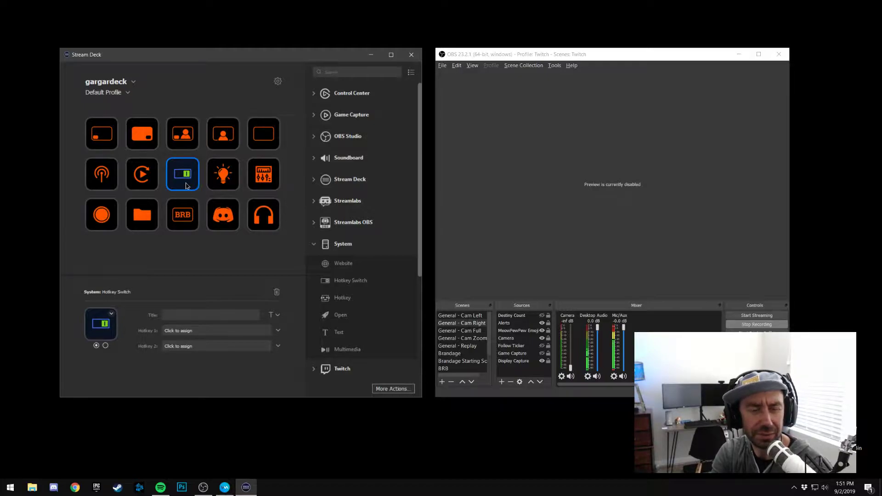
click(221, 214)
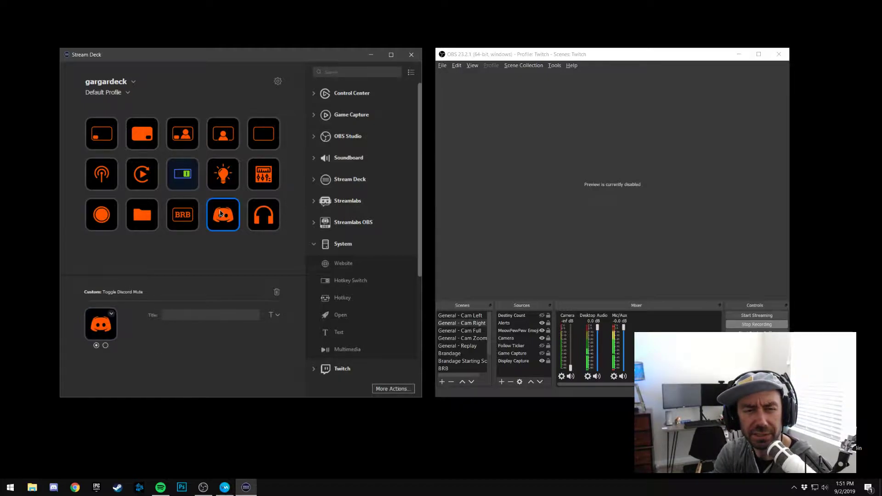
click(185, 179)
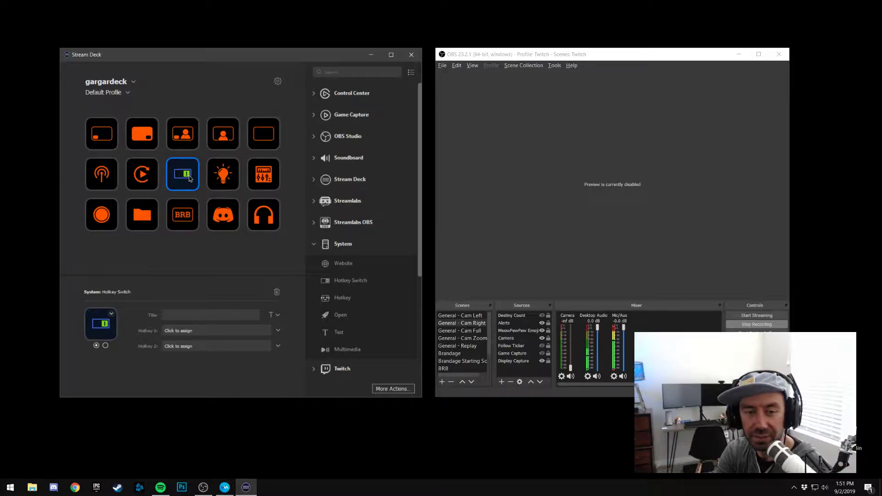
right_click(190, 177)
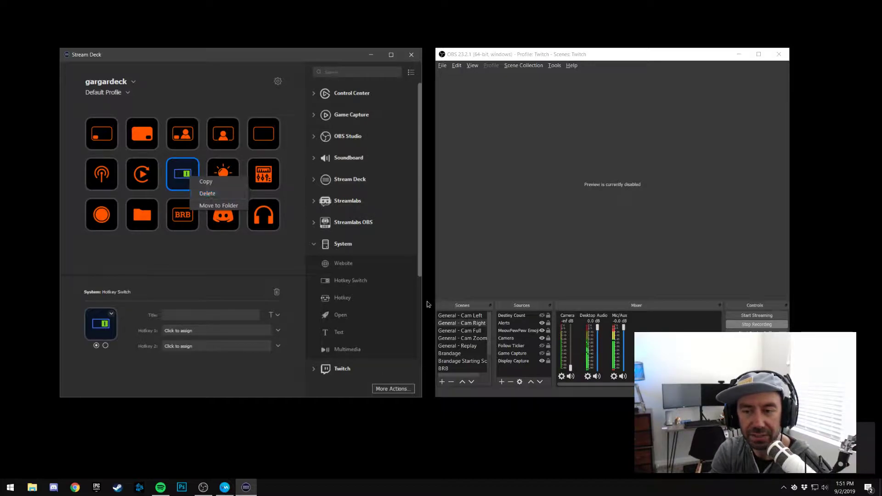
click(218, 180)
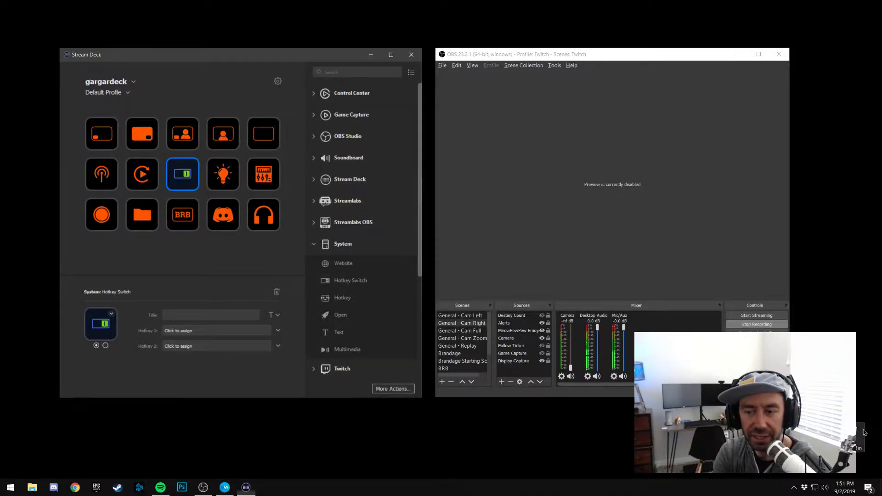
Remove the trial Hotkey Switch from the key beside the light bulb
right_click(182, 184)
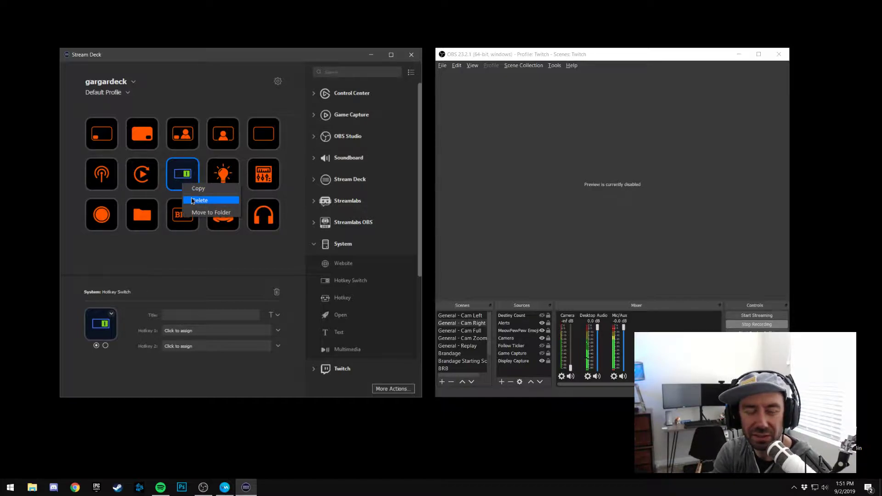
click(192, 201)
click(257, 254)
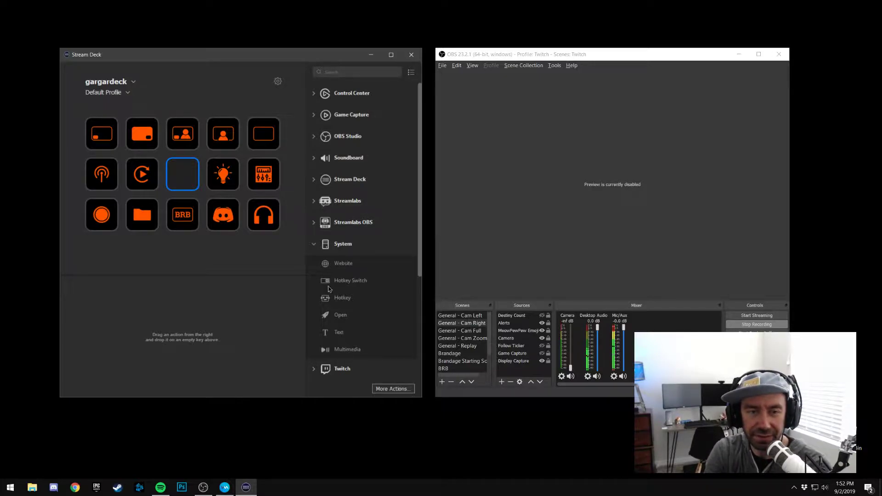
Collapse the System actions and list the Twitch actions
click(314, 245)
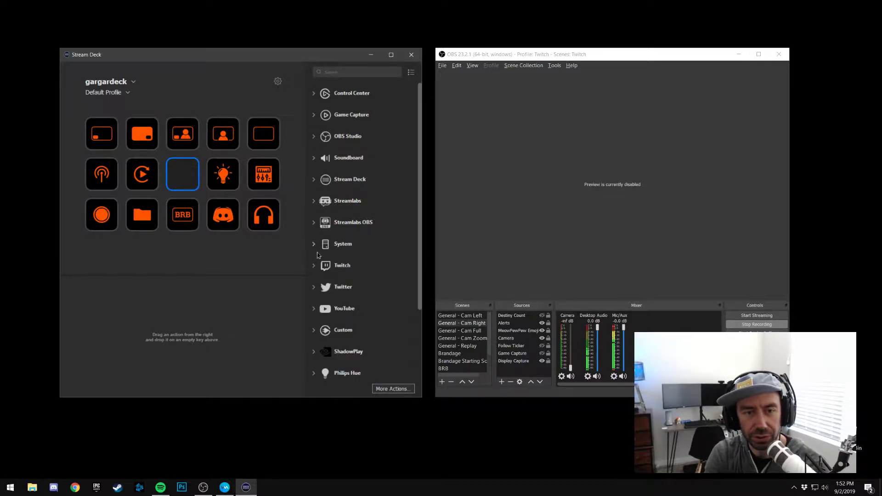
click(315, 266)
scroll(381, 305, down, 2)
scroll(385, 309, down, 2)
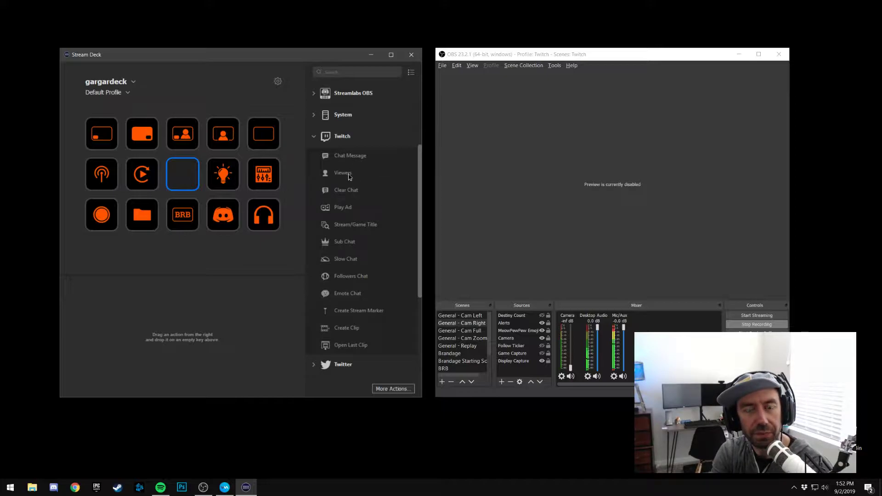
Try the Twitch Viewers action on the empty key beside the light bulb, and delete it
drag(345, 175, 198, 180)
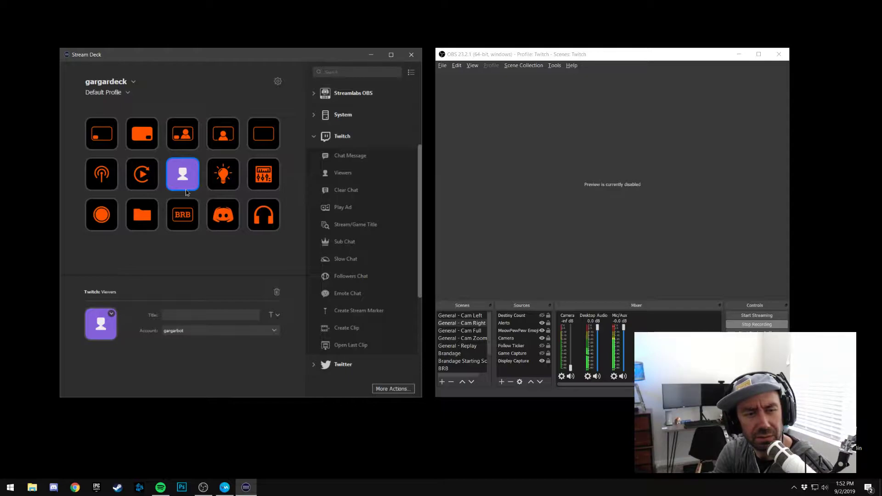
click(111, 315)
click(125, 308)
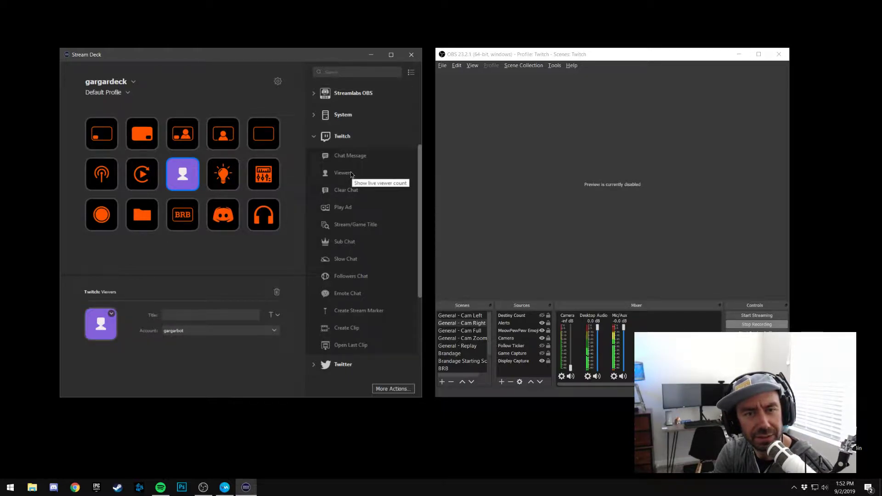
right_click(191, 176)
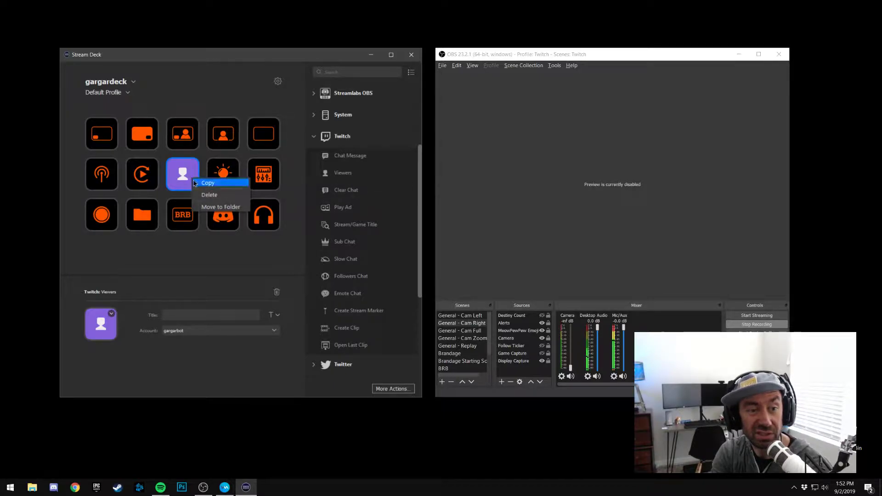
click(201, 195)
click(262, 249)
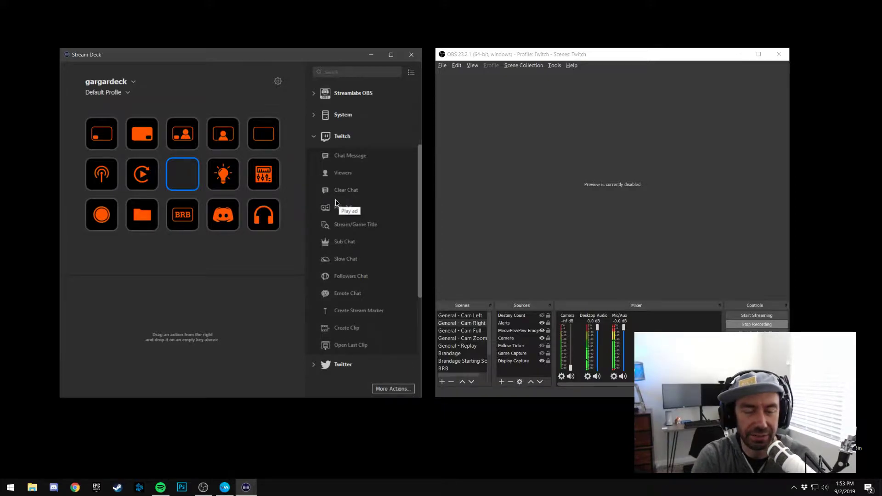
Look through the Twitter and YouTube action categories, and list the Custom actions
click(314, 138)
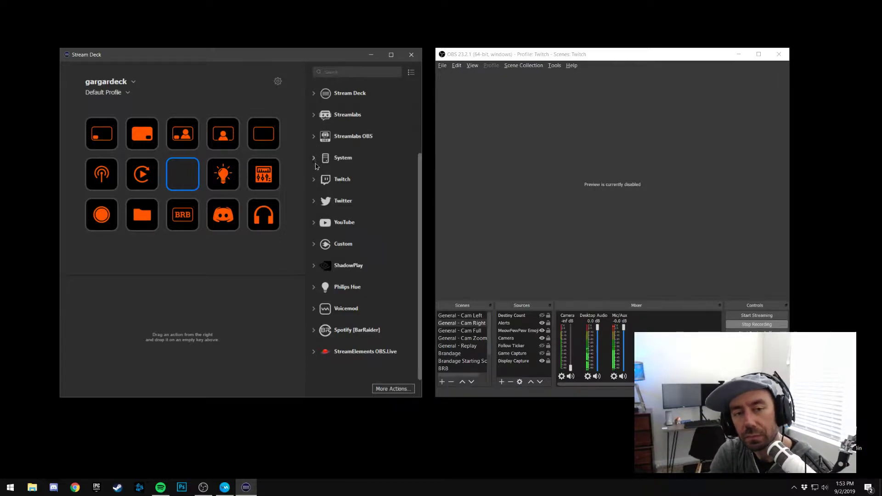
click(315, 203)
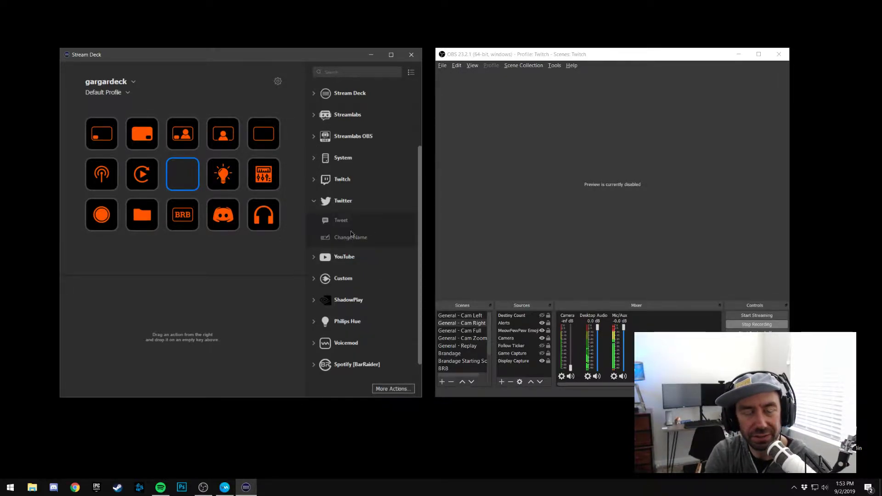
click(312, 203)
click(315, 223)
click(314, 224)
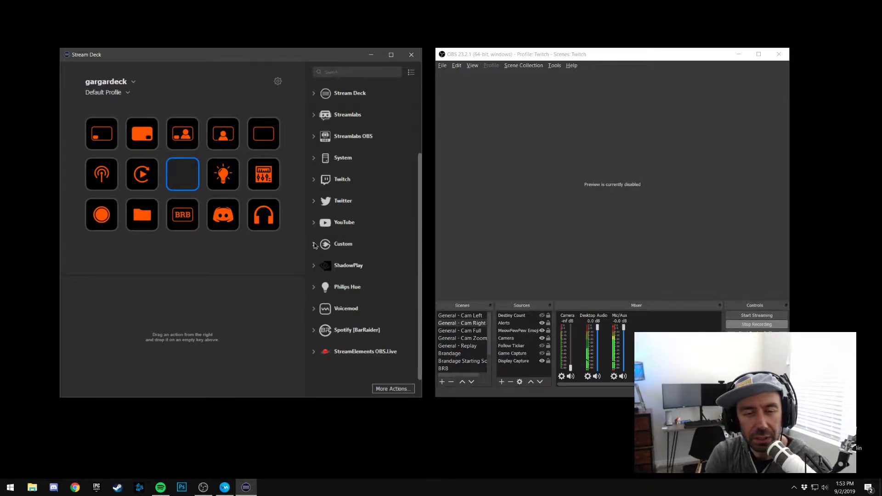
click(315, 245)
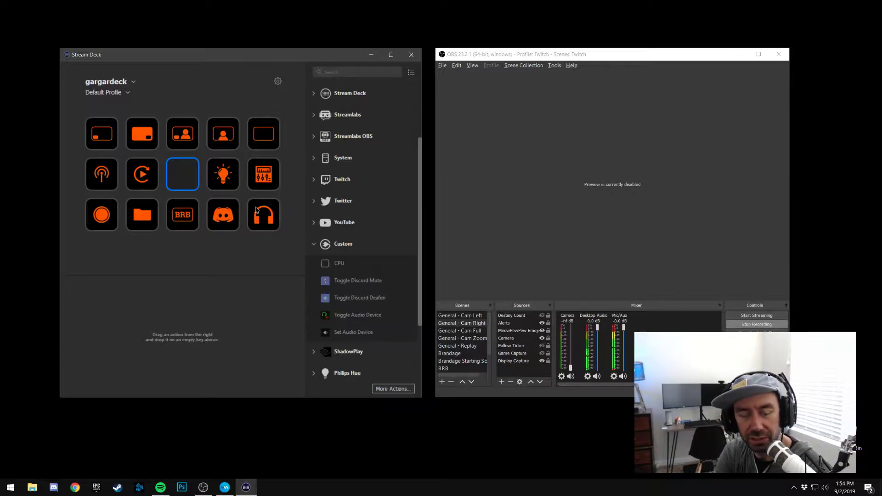
Search the additional plugins for "audio", close the plugin list, and show the headphones key's audio device settings
click(393, 389)
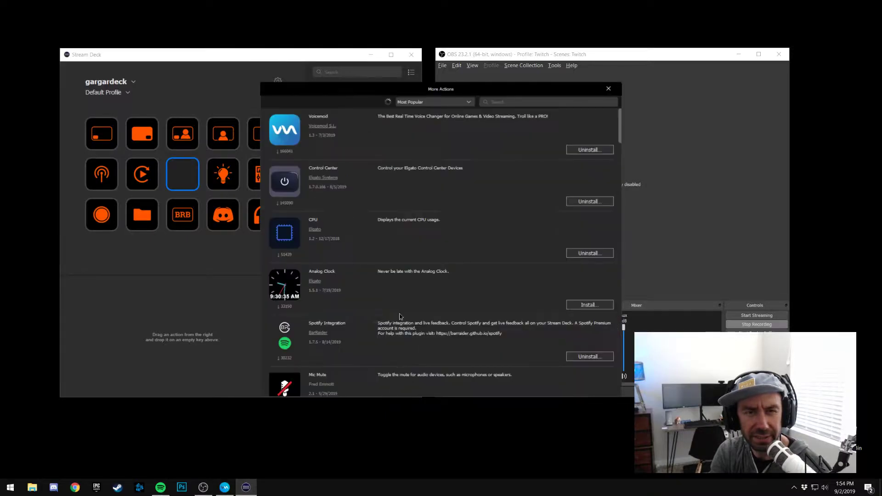
click(504, 102)
text(audio)
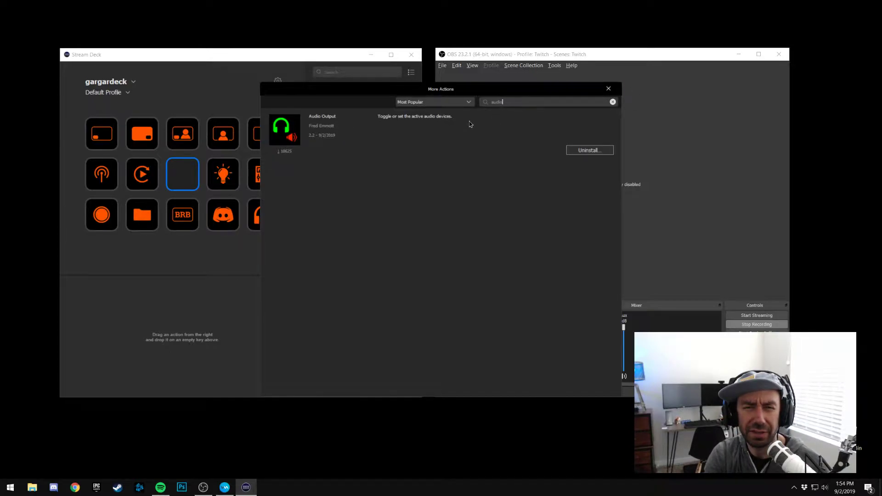
click(609, 89)
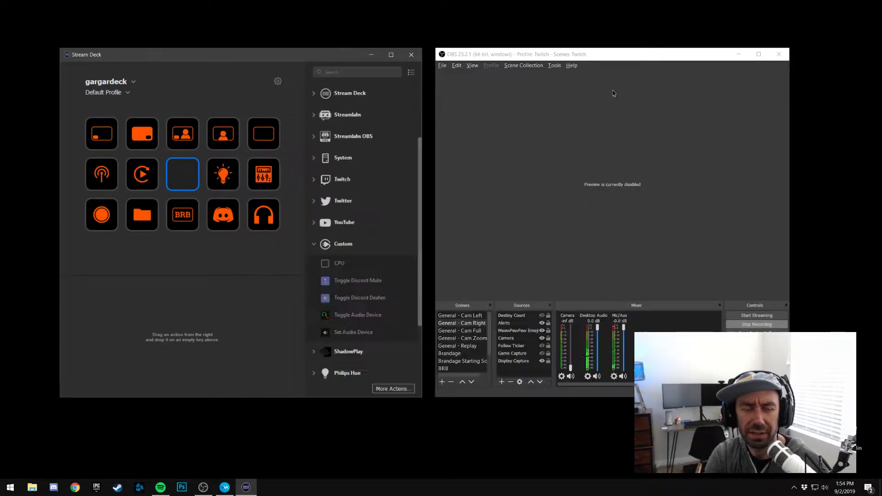
click(265, 224)
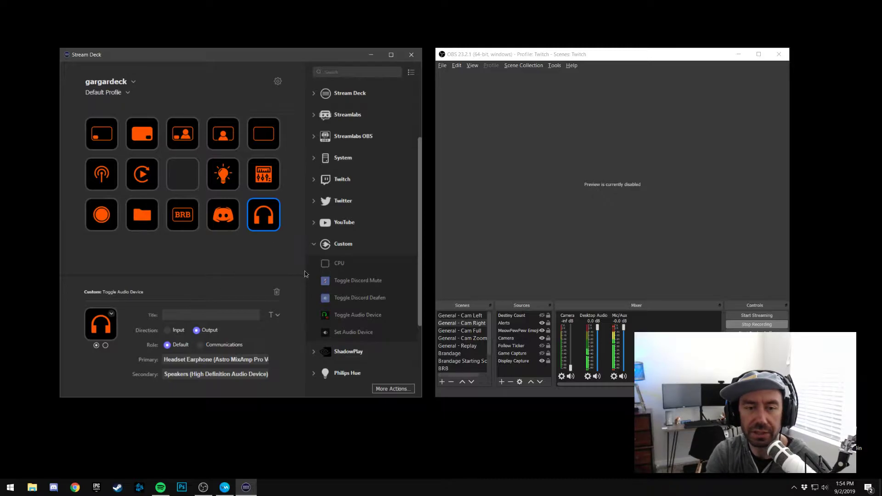
Collapse the Custom actions and examine the list of ShadowPlay actions
click(315, 246)
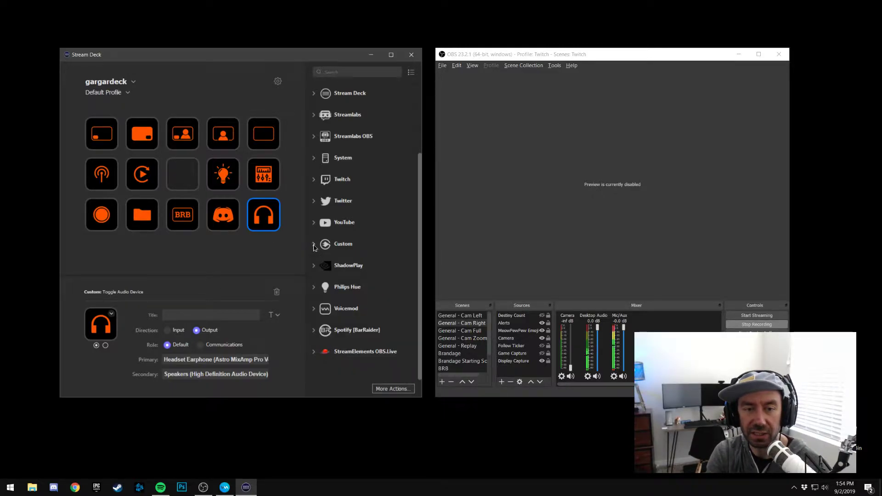
click(314, 266)
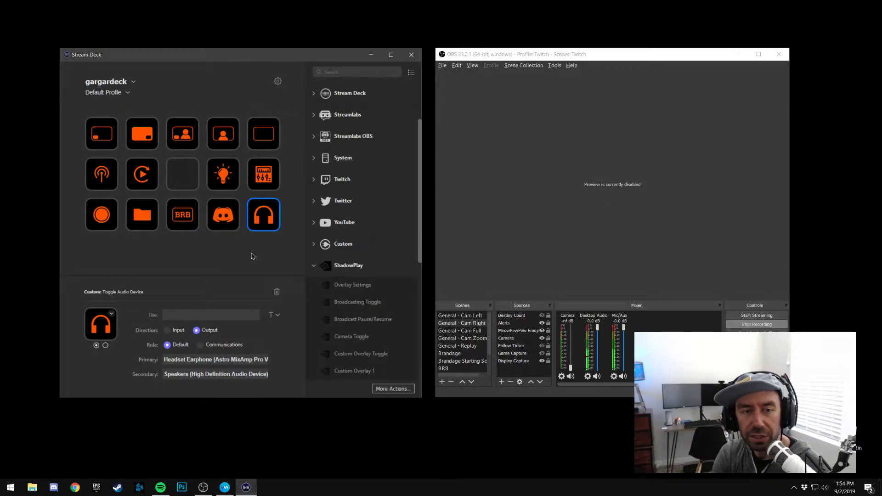
scroll(370, 300, down, 3)
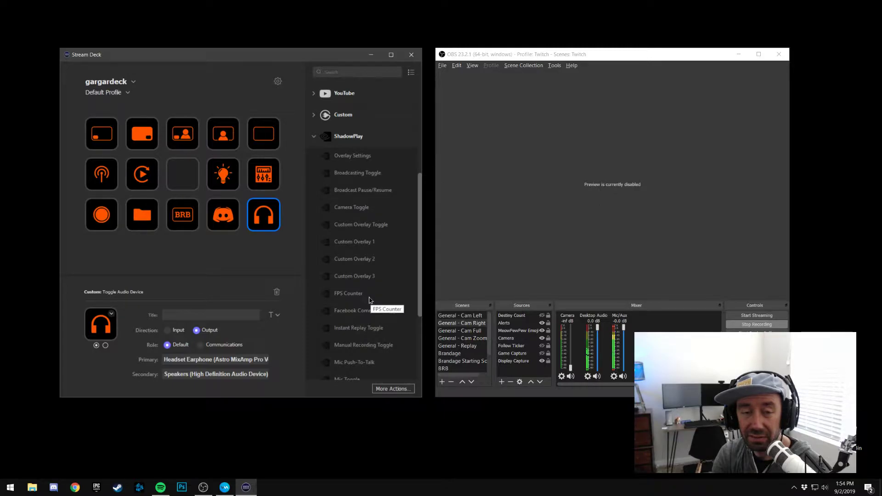
scroll(370, 300, down, 2)
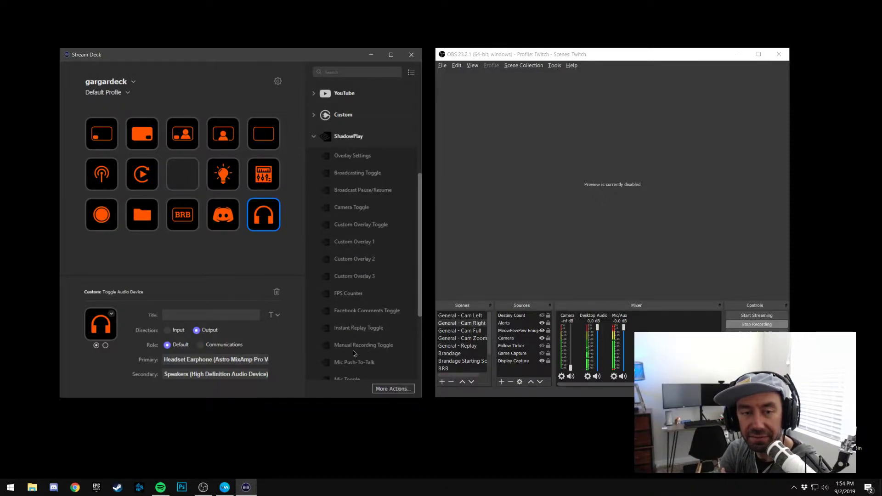
scroll(368, 330, down, 1)
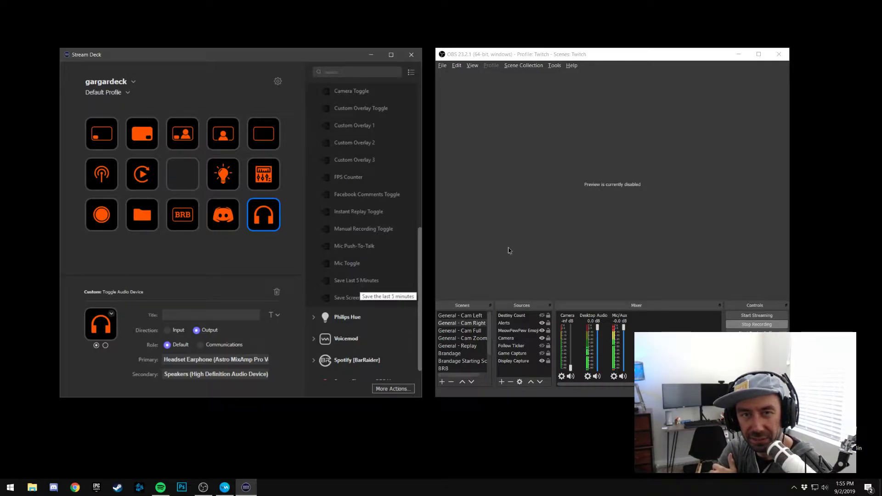
scroll(360, 274, up, 1)
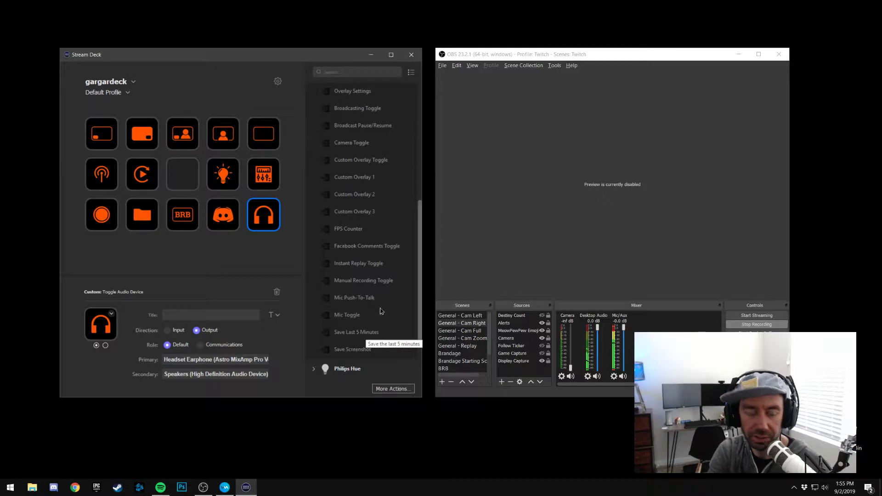
Open the GeForce Experience overlay, close it again, and collapse the ShadowPlay actions
key(alt+z)
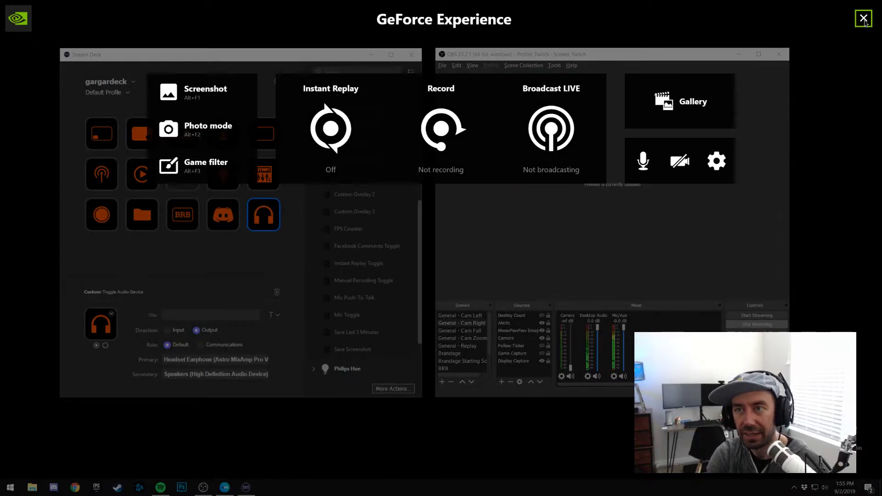
click(865, 19)
scroll(330, 184, up, 3)
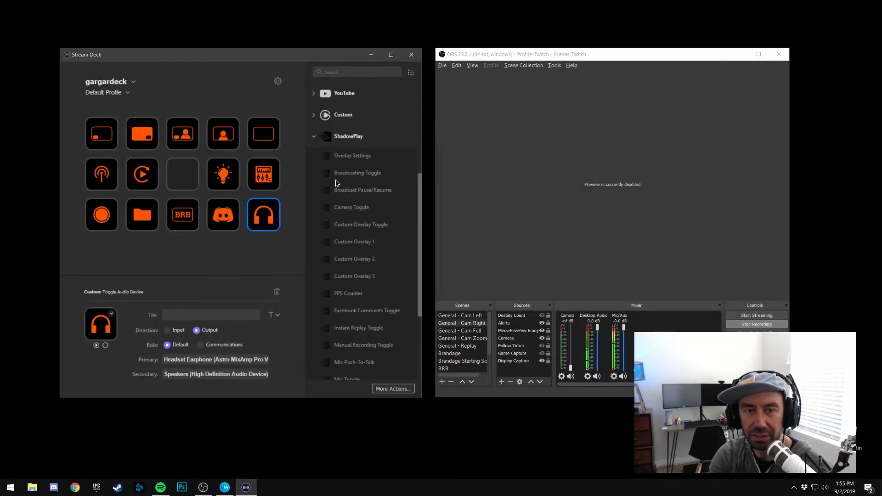
click(313, 143)
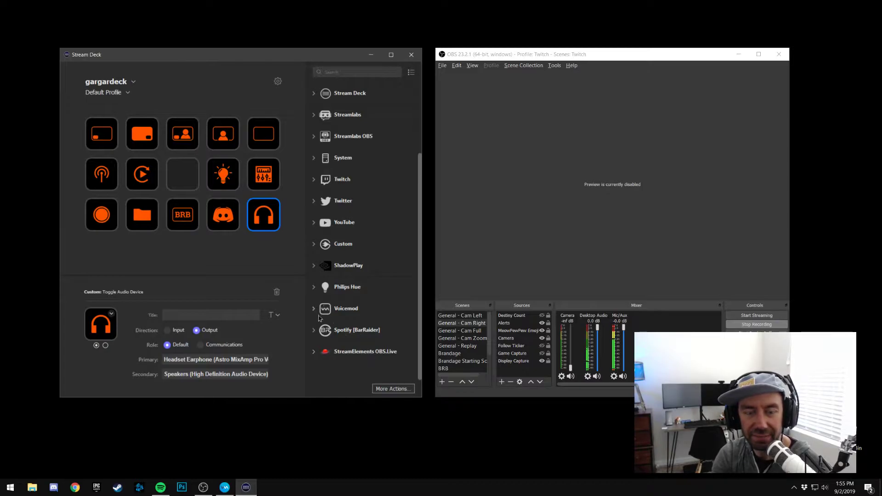
Check the light bulb folder key, open the mixer key's folder, and show the voice settings of its megaphone and robot keys
click(232, 184)
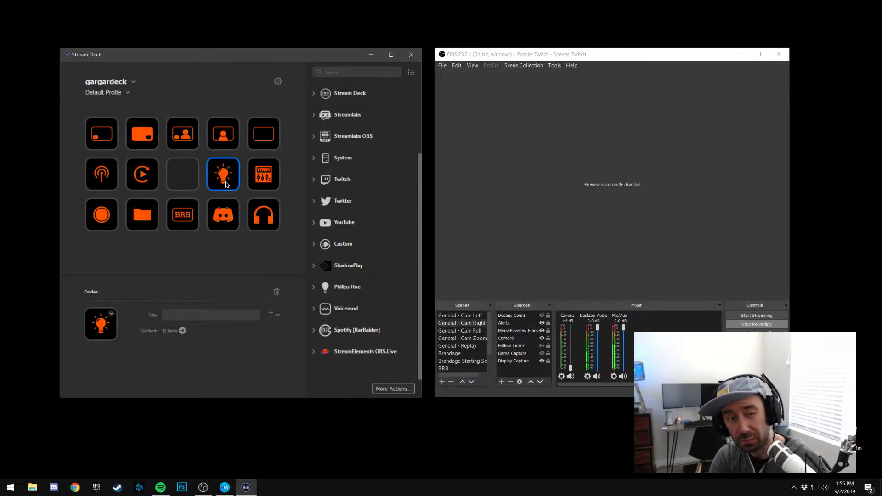
click(260, 182)
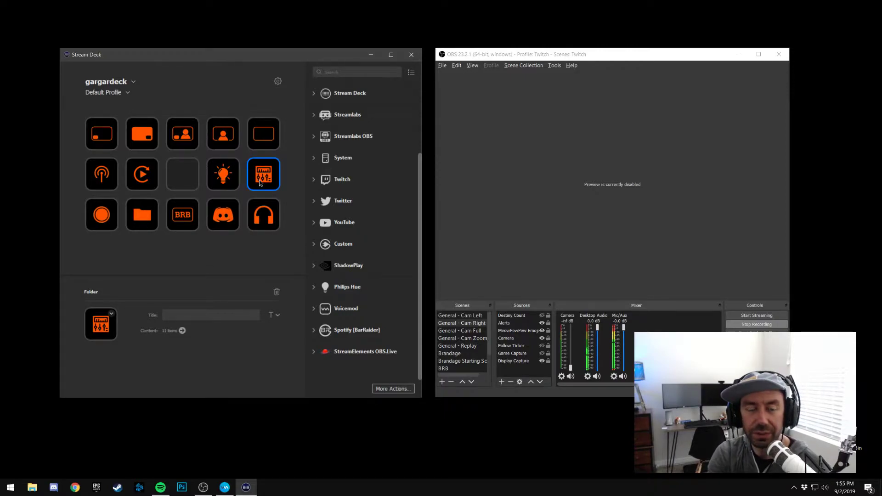
double_click(260, 183)
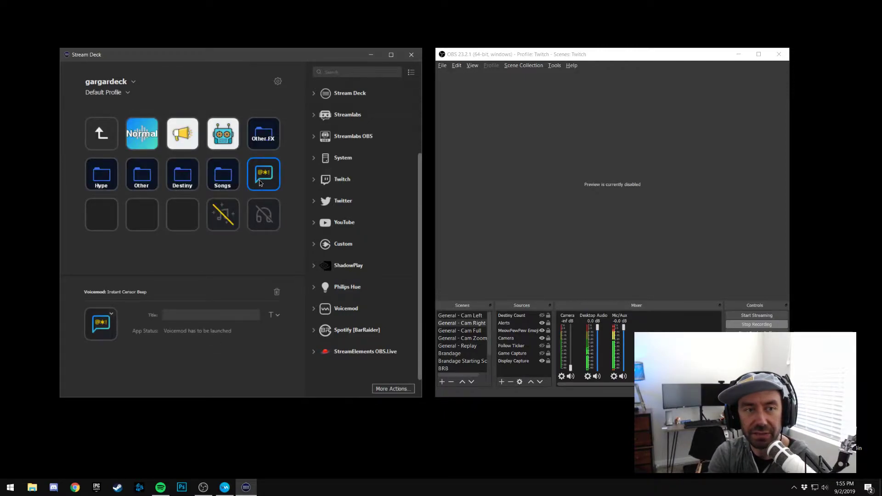
click(294, 191)
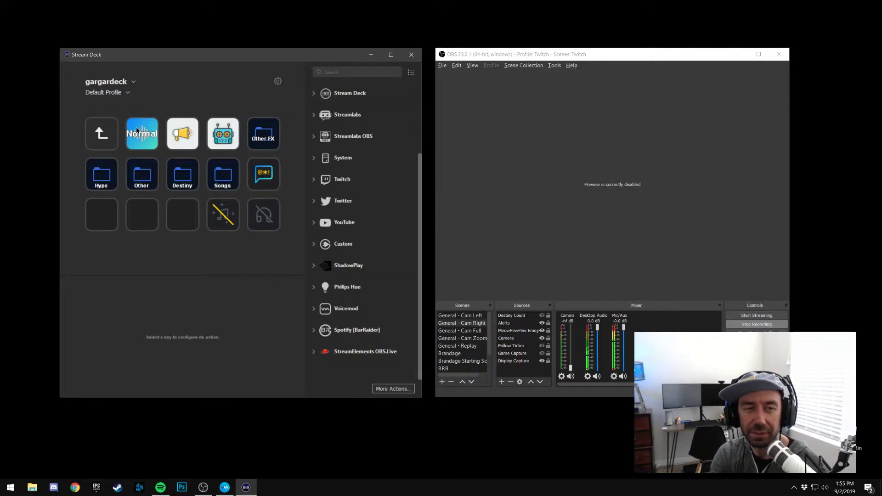
click(178, 140)
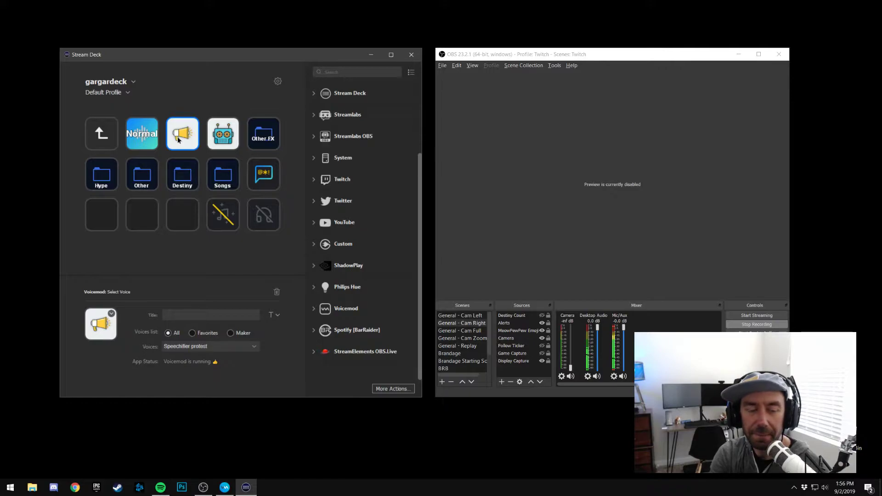
click(226, 142)
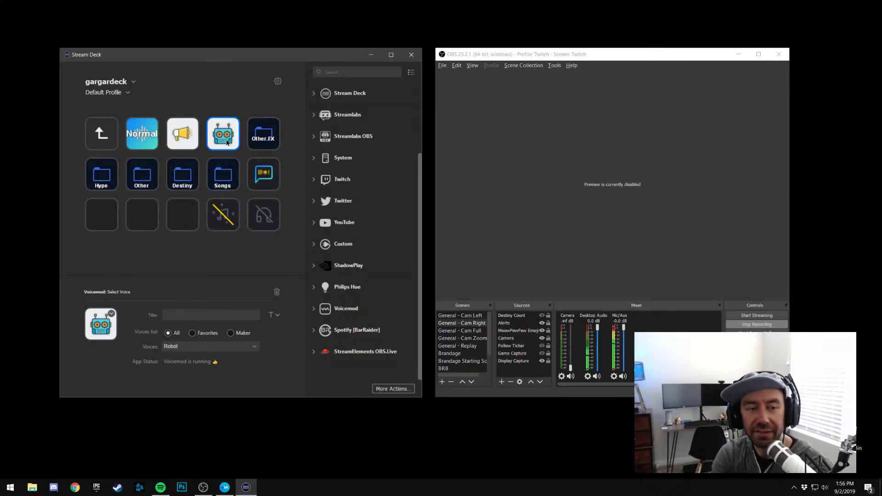
Open the Other.FX folder, show the voice settings of the balloons and blue dial keys, and return to the parent folder
double_click(265, 143)
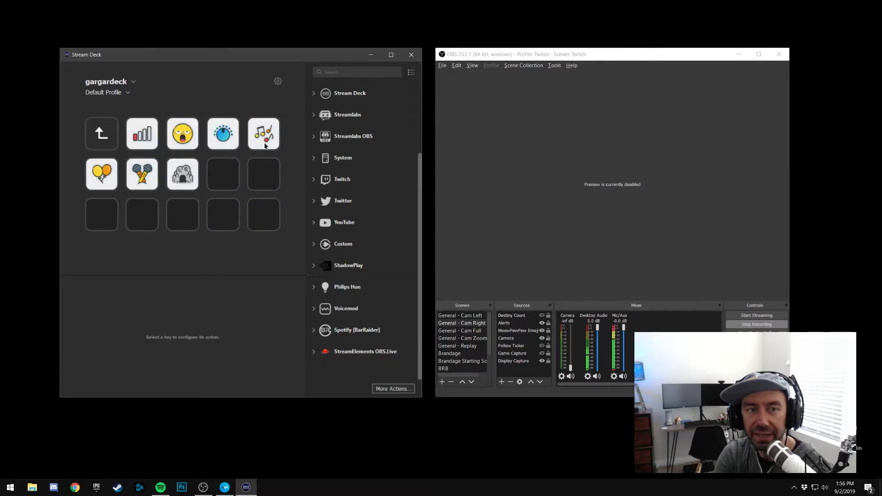
click(100, 183)
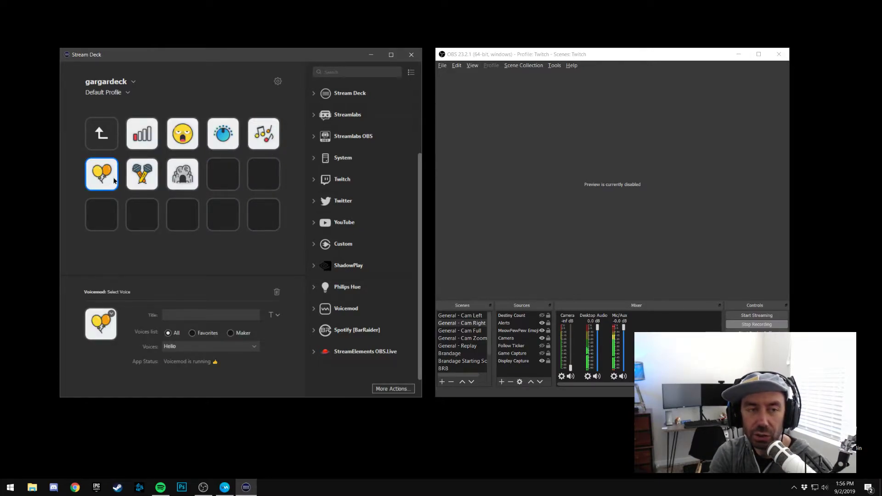
click(222, 140)
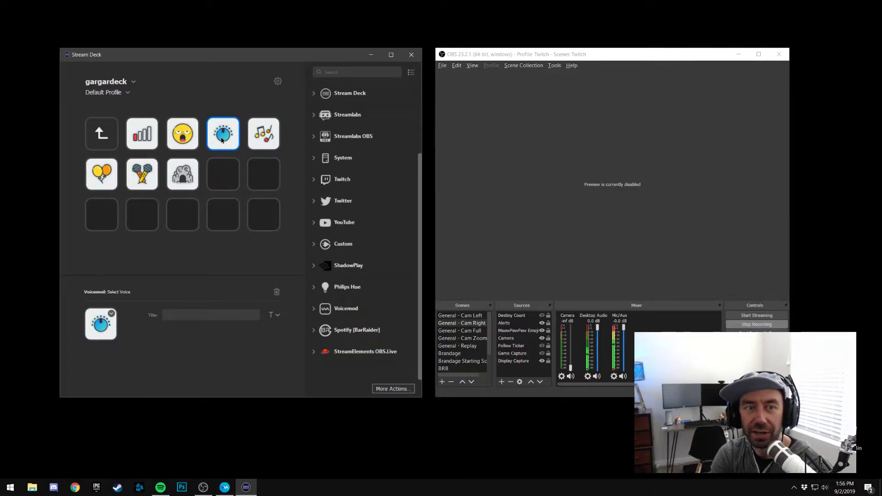
double_click(107, 141)
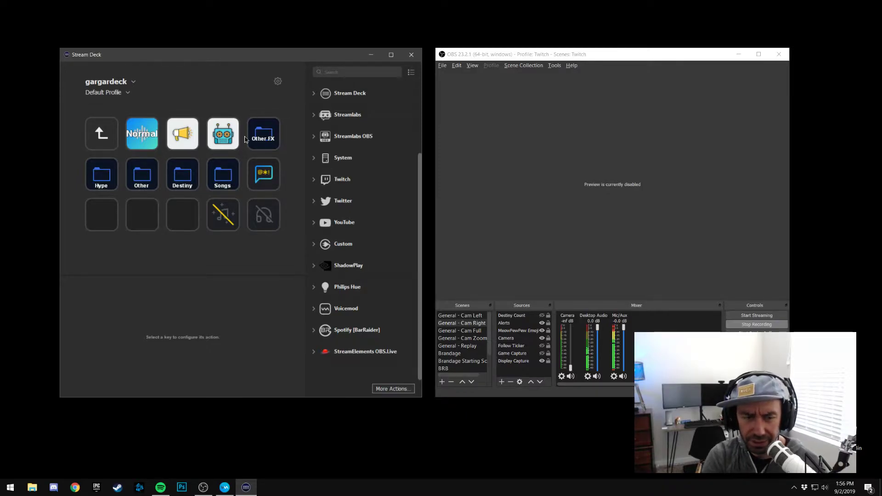
Switch to Voicemod, reposition its window, and look through the favorite voices and the Voicemod voices
click(225, 489)
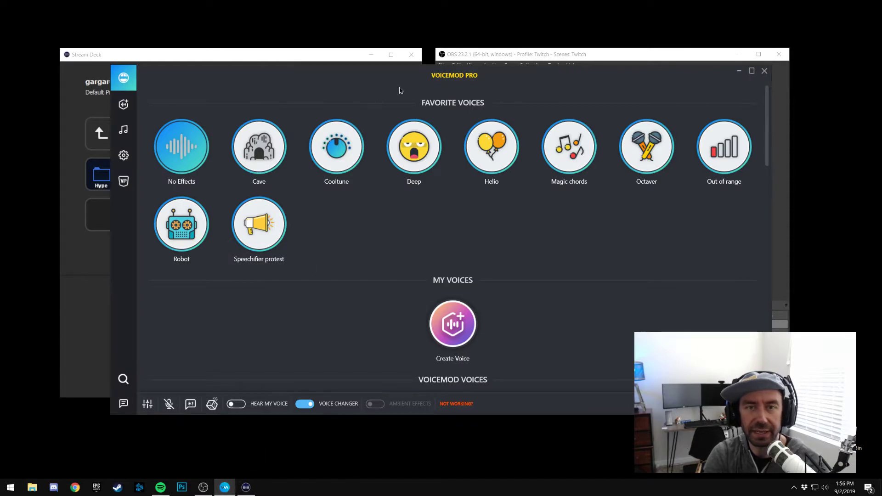
drag(389, 93, 398, 94)
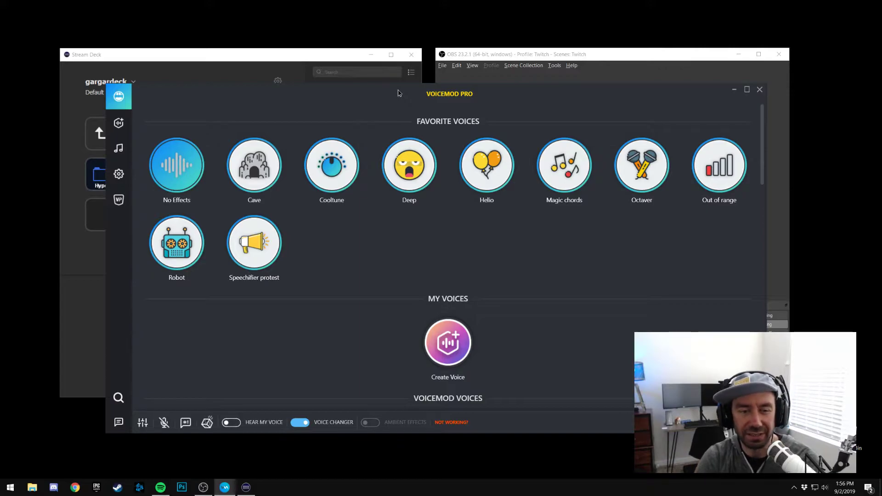
drag(398, 93, 362, 92)
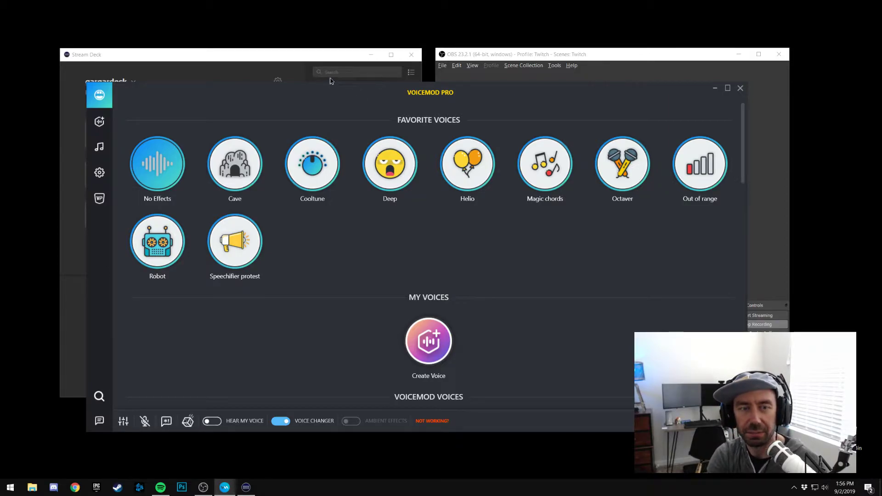
scroll(378, 242, down, 10)
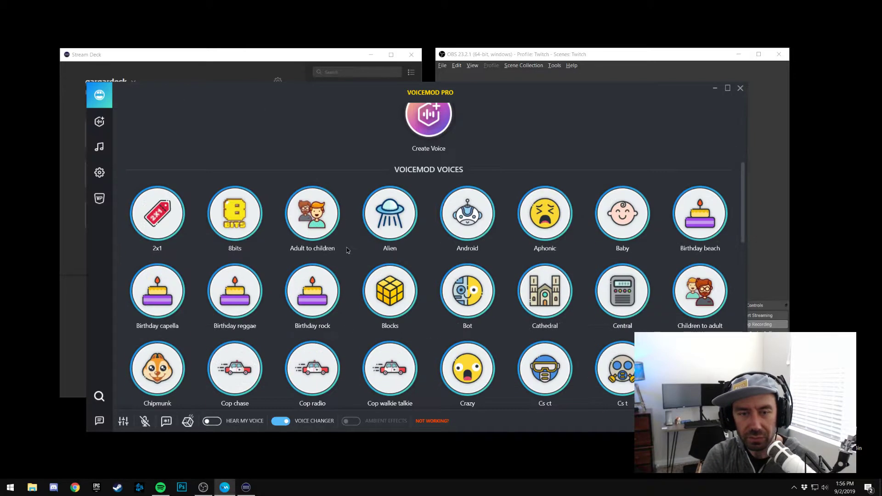
scroll(347, 251, down, 8)
scroll(347, 251, up, 12)
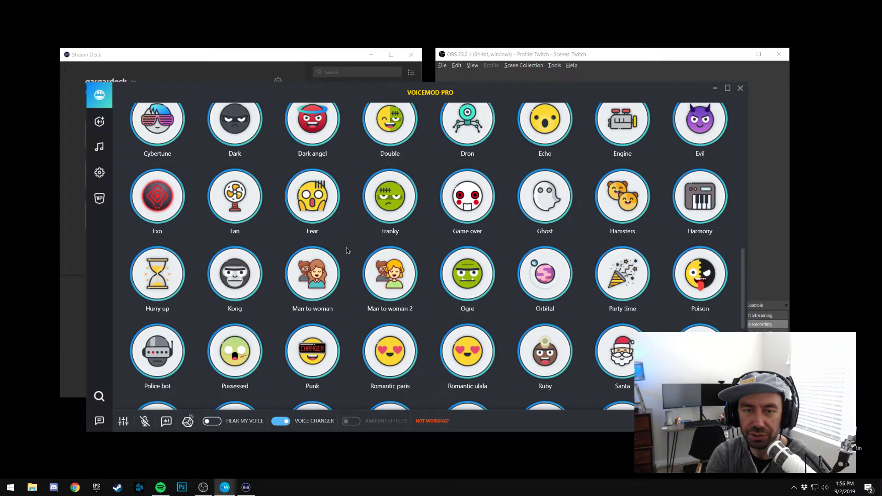
scroll(347, 251, up, 6)
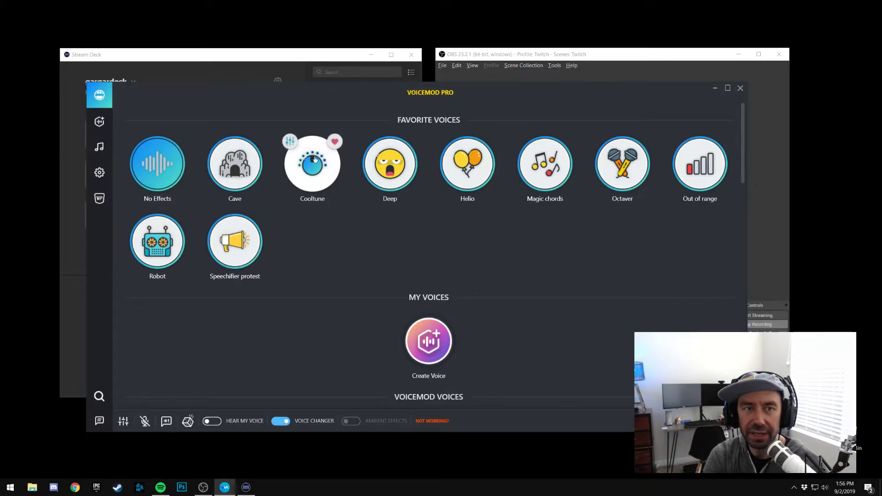
Return to Stream Deck, list the Voicemod actions, and show the settings of the Stop All Meme Sounds and Hear my voice keys
click(293, 59)
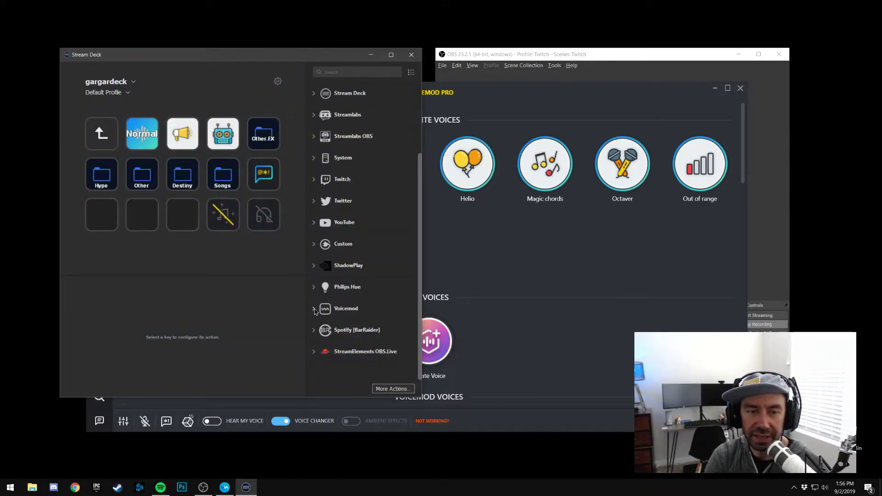
scroll(348, 284, down, 4)
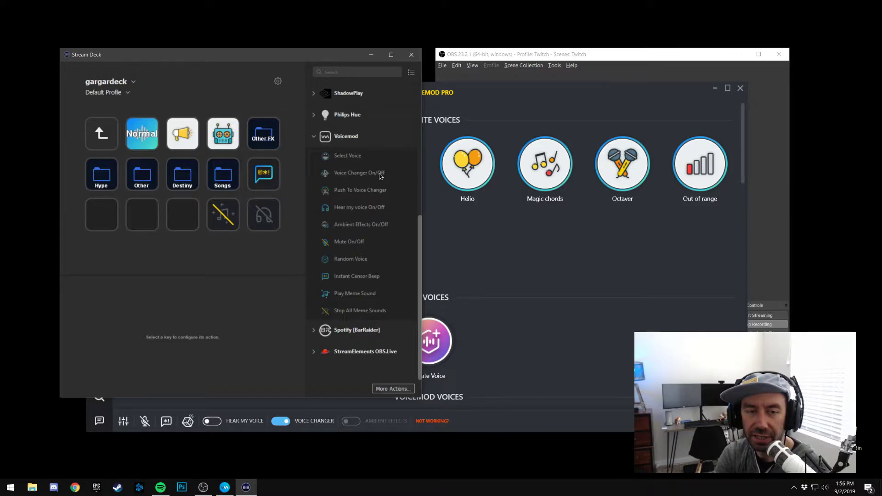
click(227, 229)
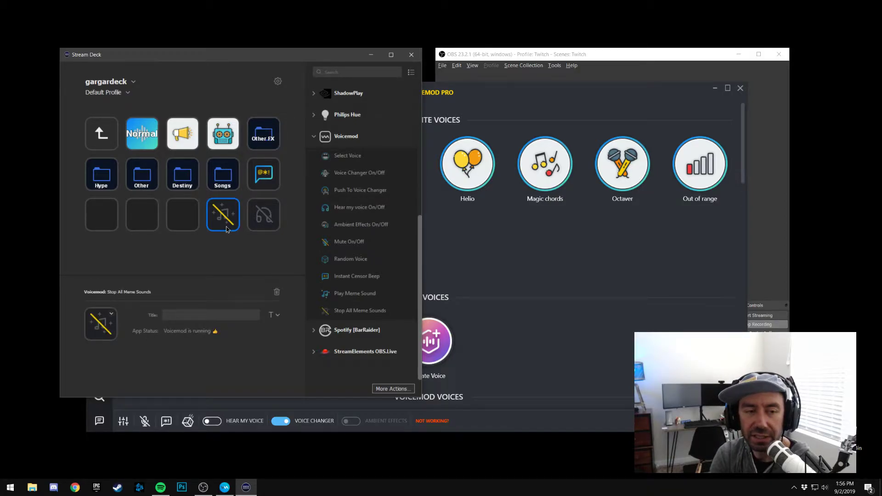
click(262, 229)
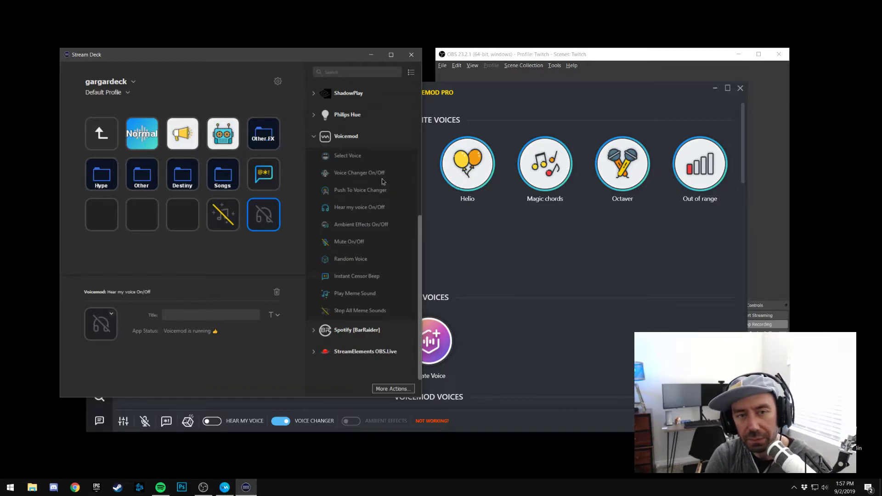
Look at Voicemod again, bring Stream Deck and OBS back in front, and recheck the Hear my voice and Stop All Meme Sounds keys
click(576, 348)
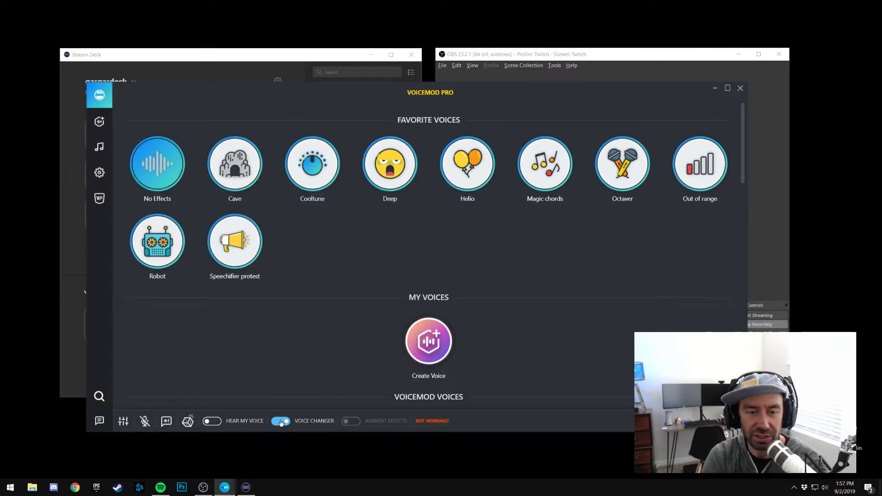
click(298, 57)
click(569, 54)
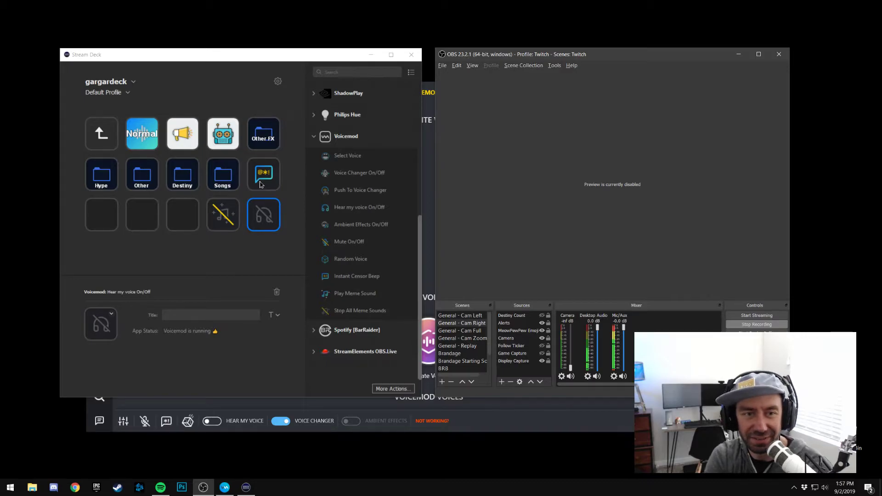
click(261, 226)
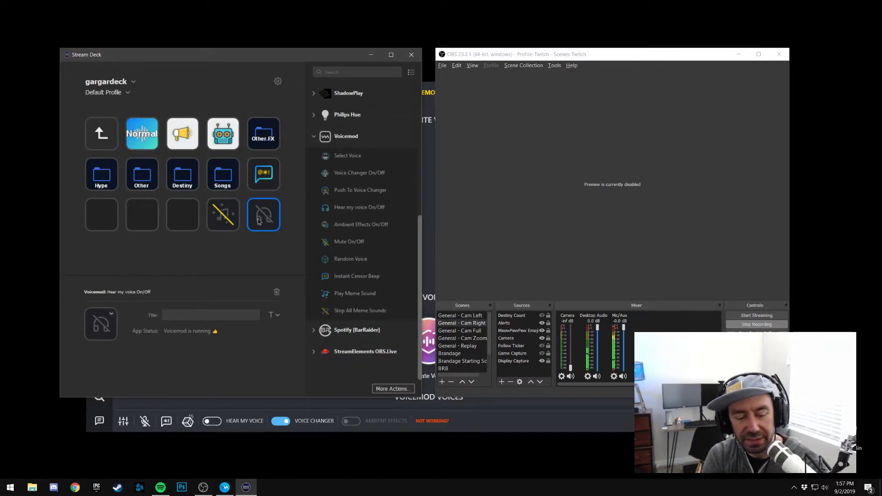
click(230, 224)
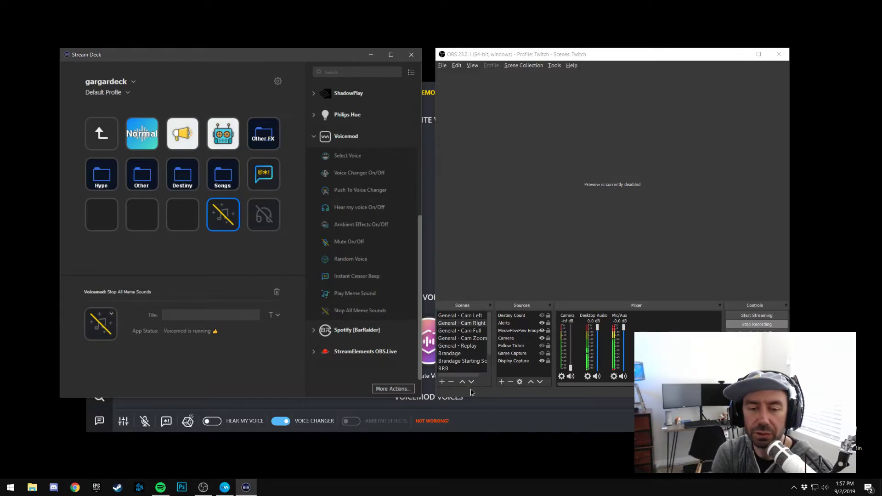
Show the Soundboard category's actions, collapse them, and go back to the Voicemod actions
scroll(369, 152, up, 5)
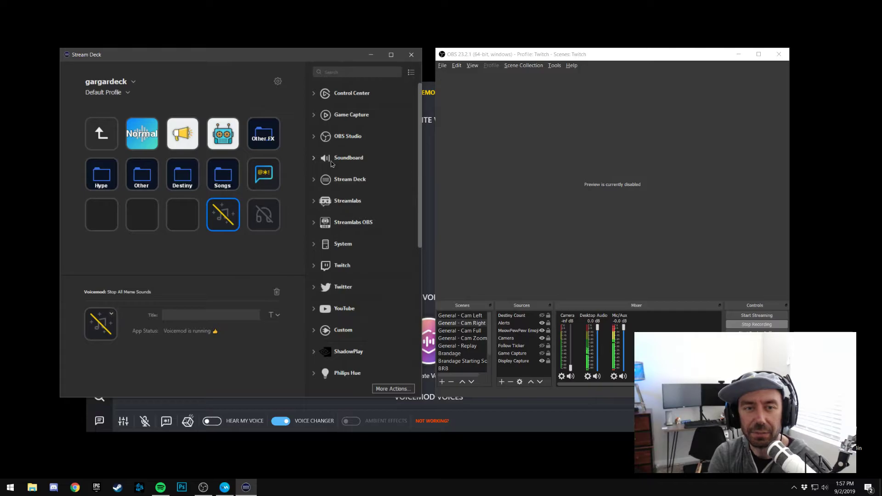
click(315, 159)
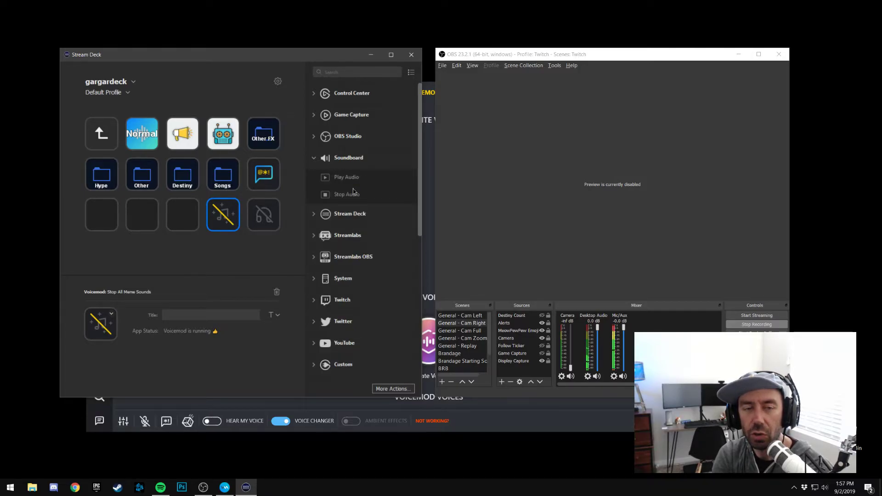
click(316, 159)
scroll(340, 239, down, 5)
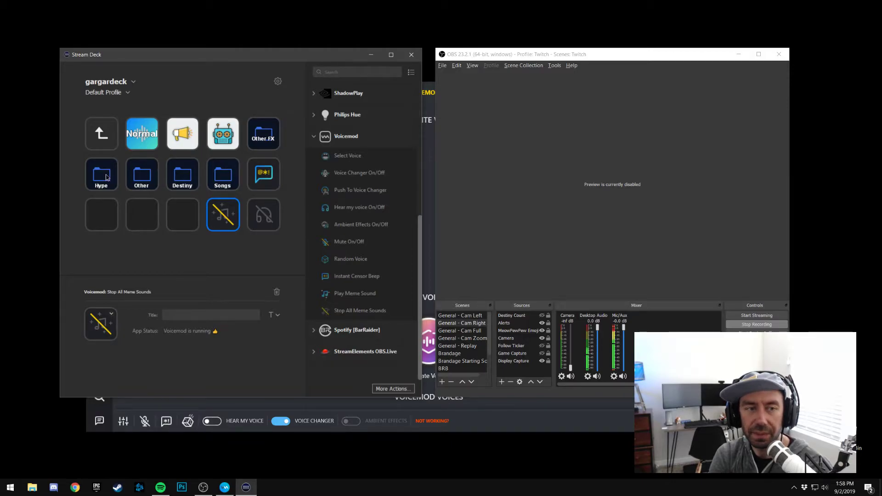
Switch to Voicemod, look through the sounds in the Meme Sound Machine, and return to Stream Deck
click(539, 424)
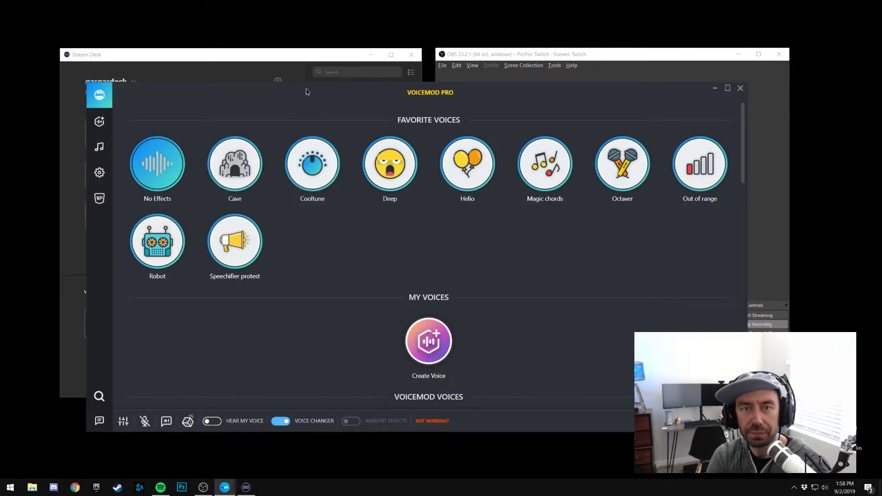
click(100, 147)
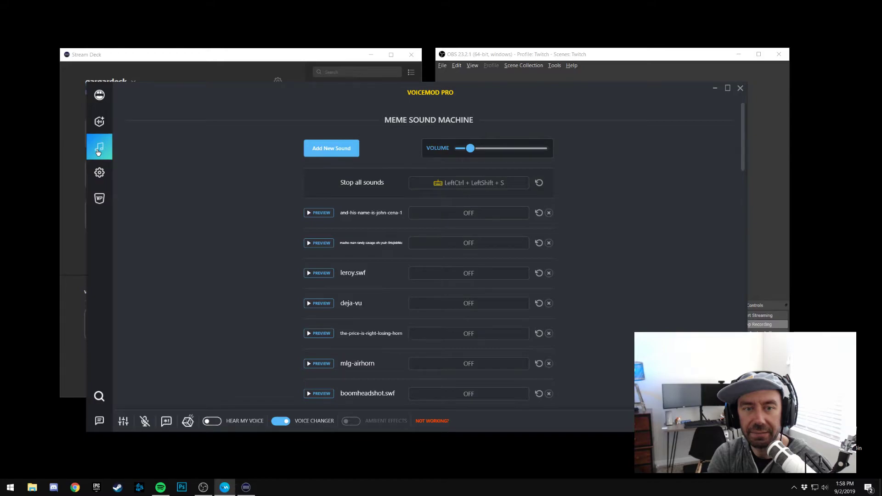
scroll(178, 223, down, 10)
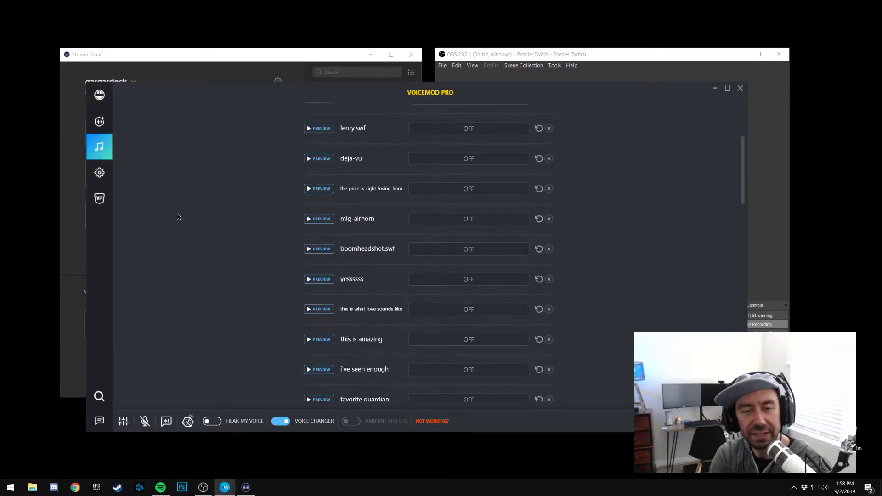
scroll(179, 217, down, 10)
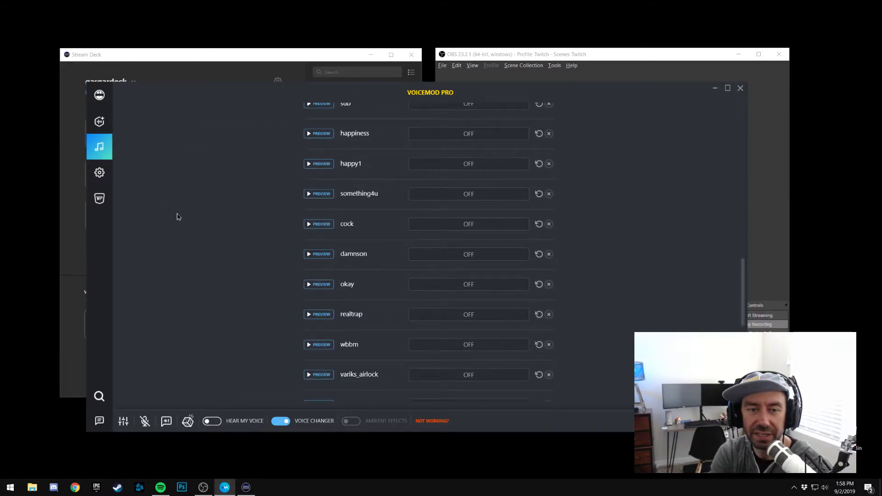
scroll(179, 217, down, 3)
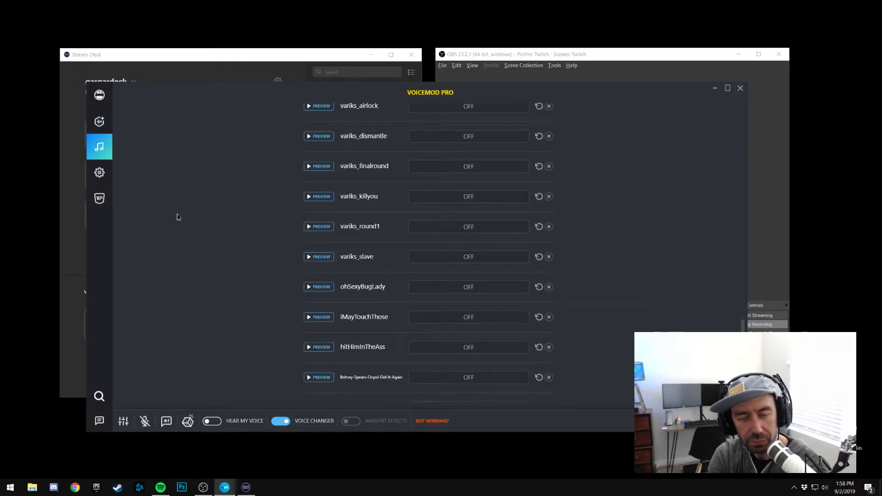
scroll(179, 217, down, 2)
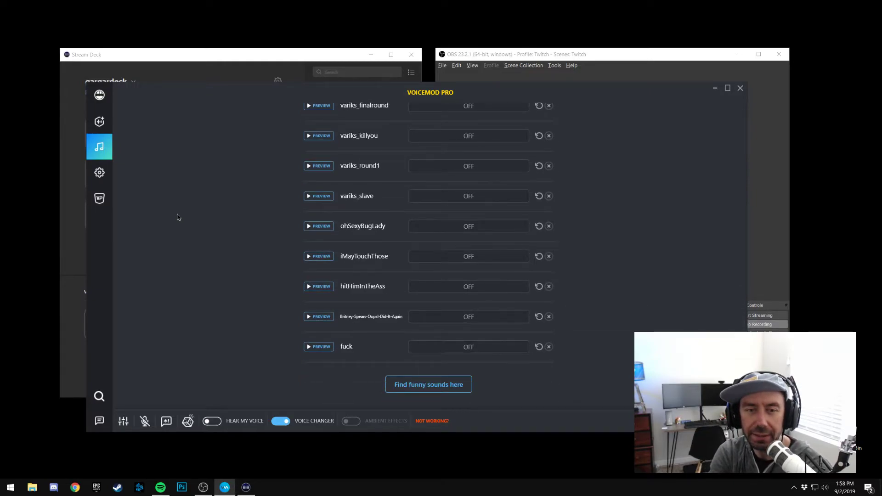
scroll(179, 217, up, 3)
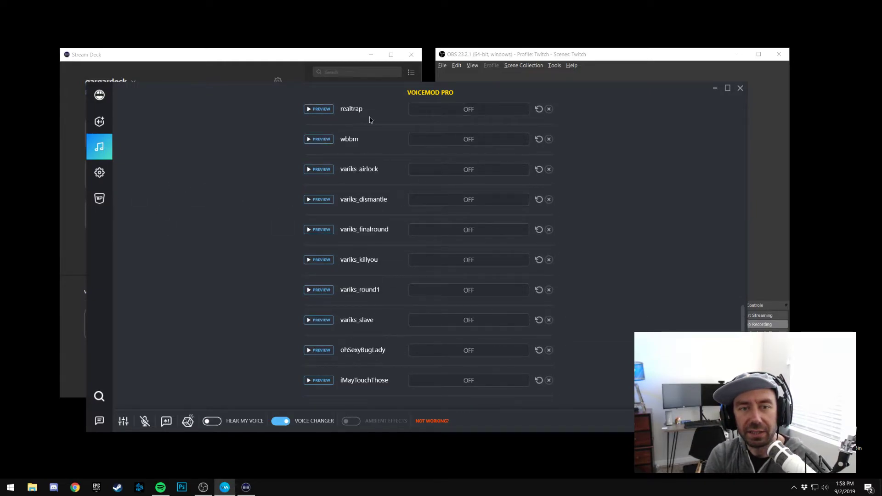
click(74, 257)
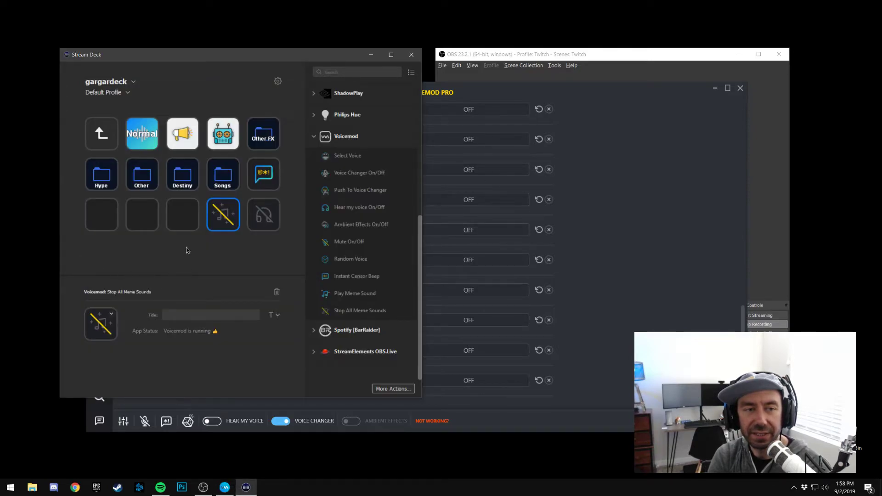
Open the Other folder, show the list of memes for the Oh Yeah key keeping its current sound, and return to the parent folder
double_click(142, 174)
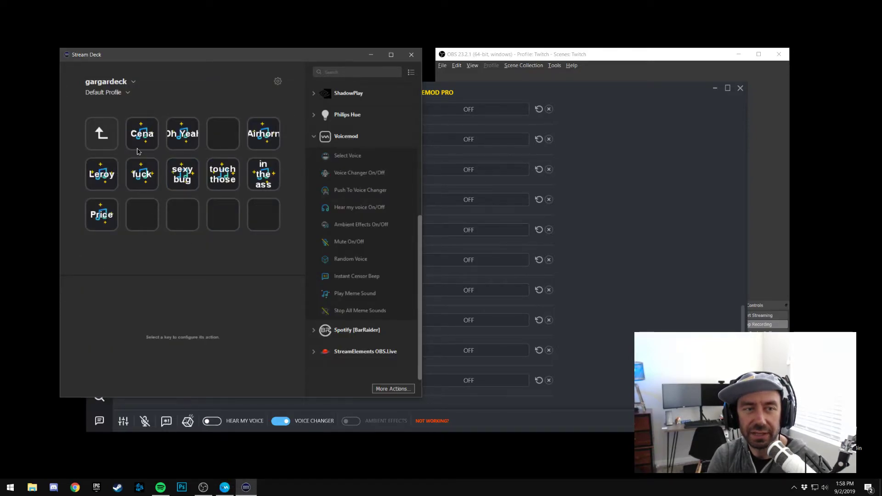
click(169, 142)
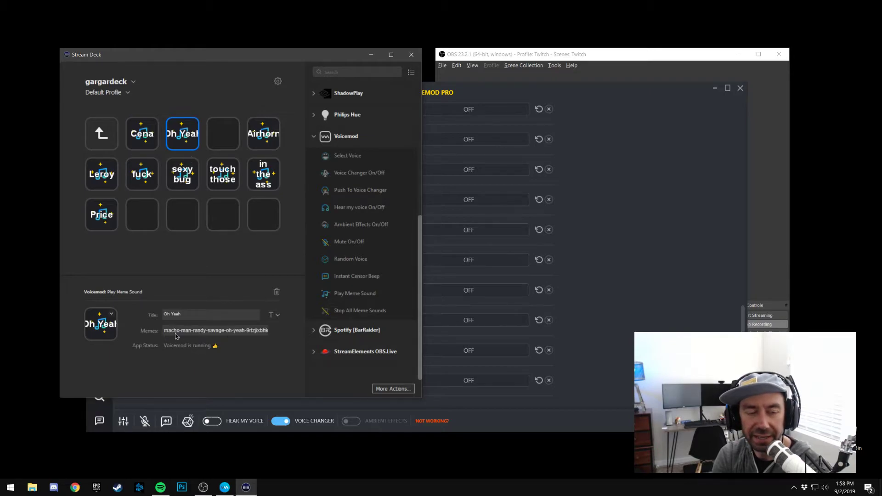
click(263, 332)
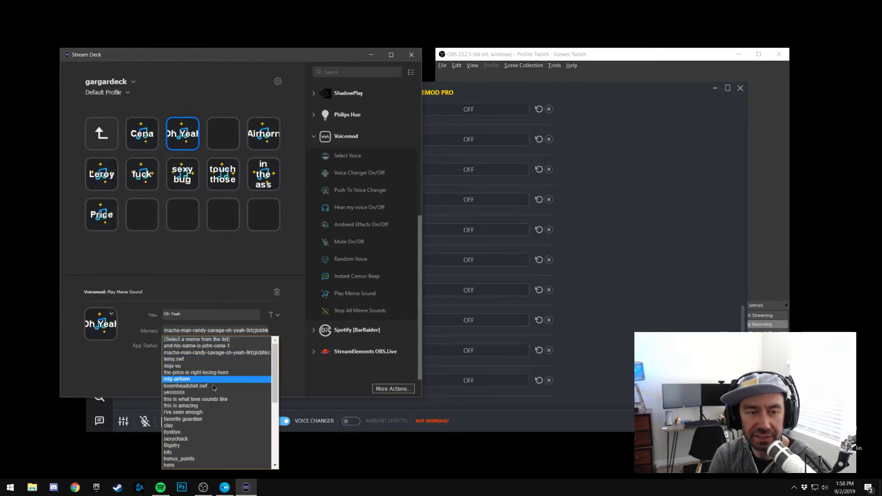
click(224, 352)
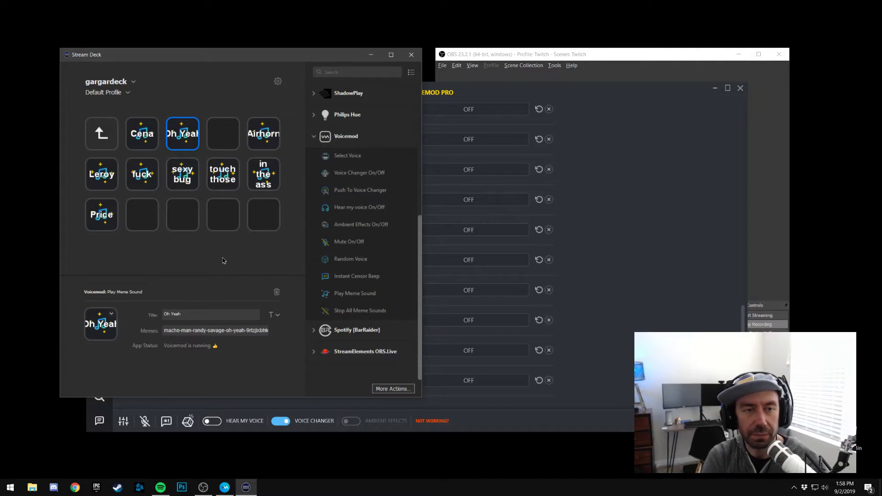
double_click(105, 143)
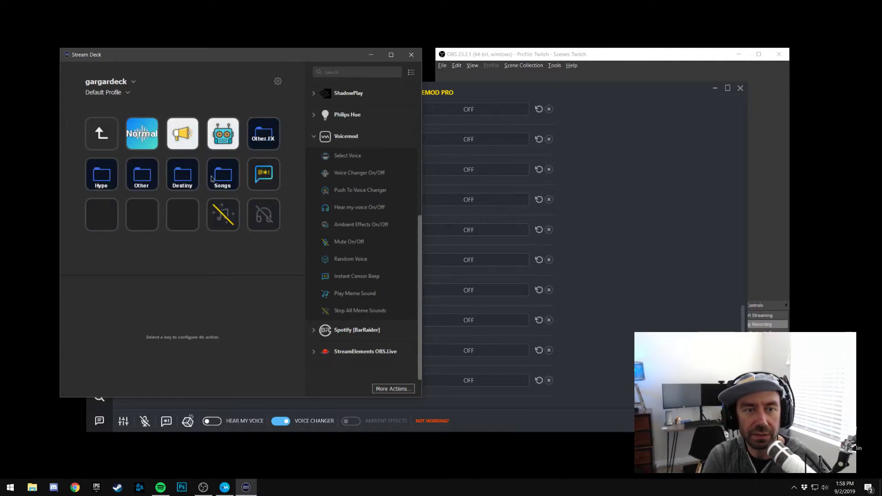
Show the sound keys inside the Songs and Destiny folders, returning to the parent folder after each one
double_click(210, 178)
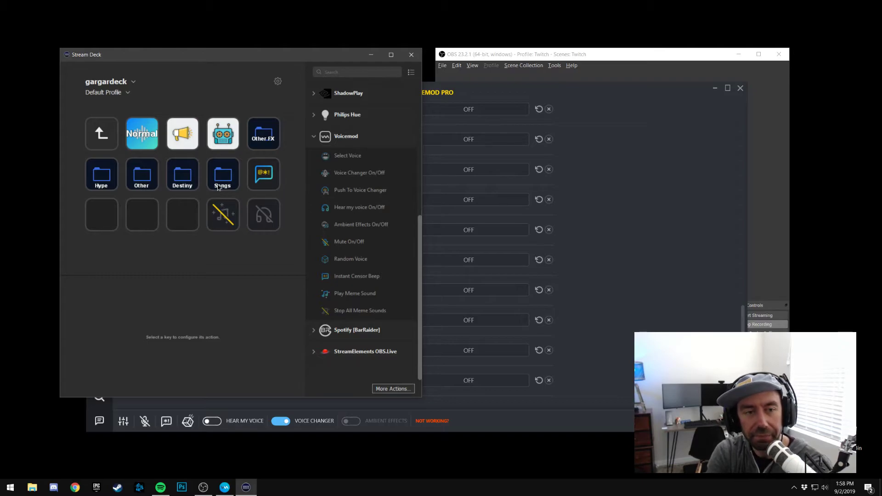
click(218, 187)
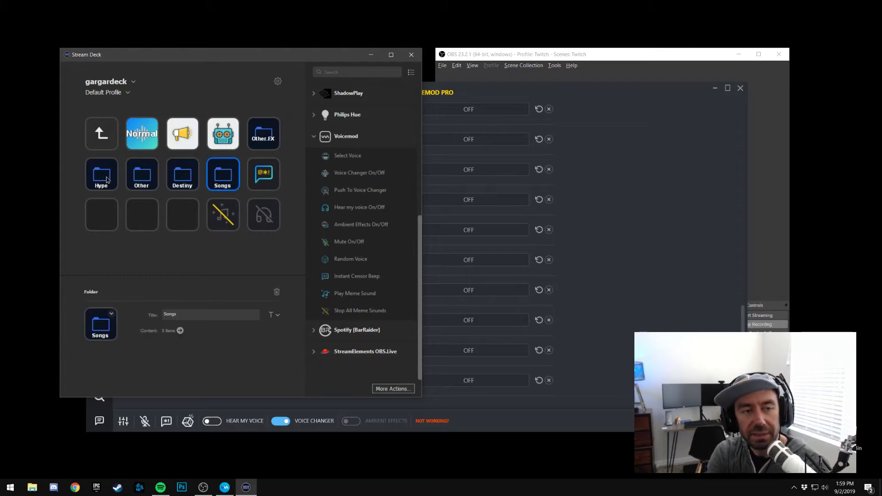
double_click(218, 188)
click(109, 132)
click(108, 131)
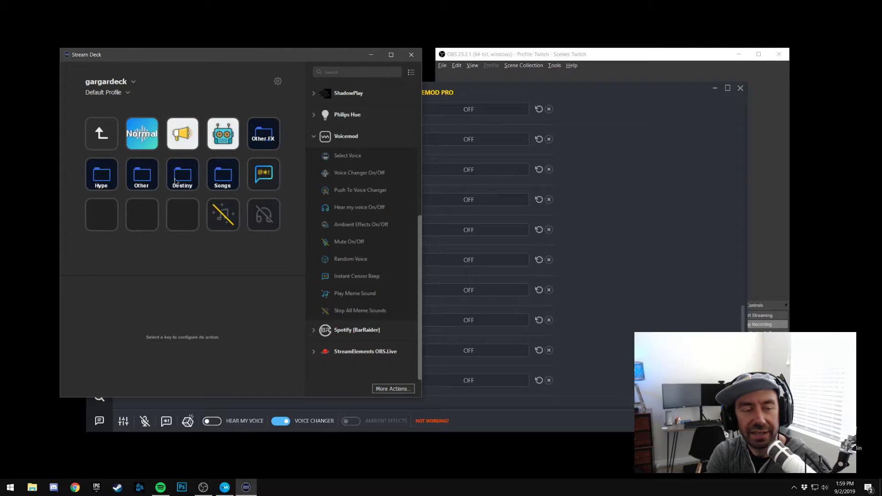
click(184, 176)
double_click(184, 176)
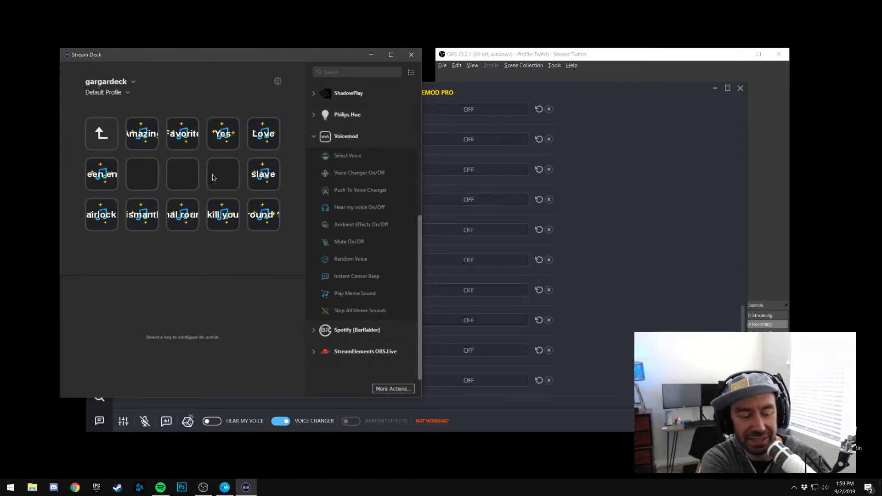
double_click(105, 144)
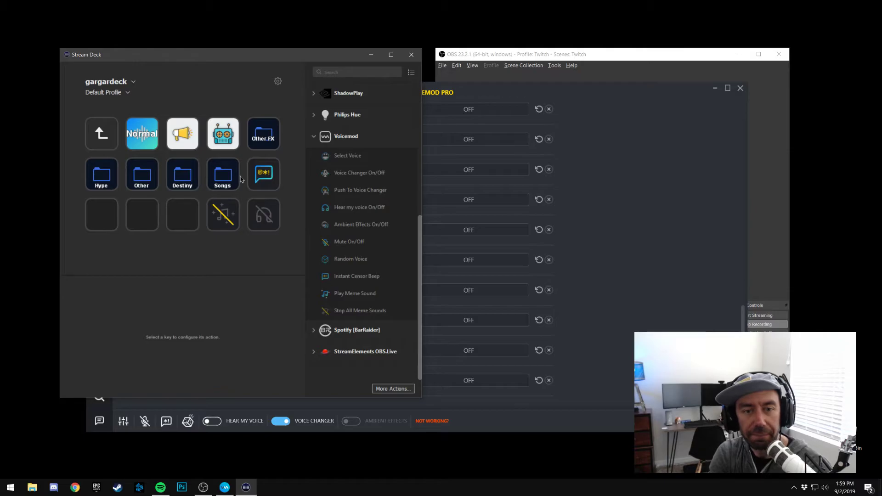
Recheck Voicemod's sound list, and back in Stream Deck collapse the Voicemod actions and return to the main key page
click(614, 286)
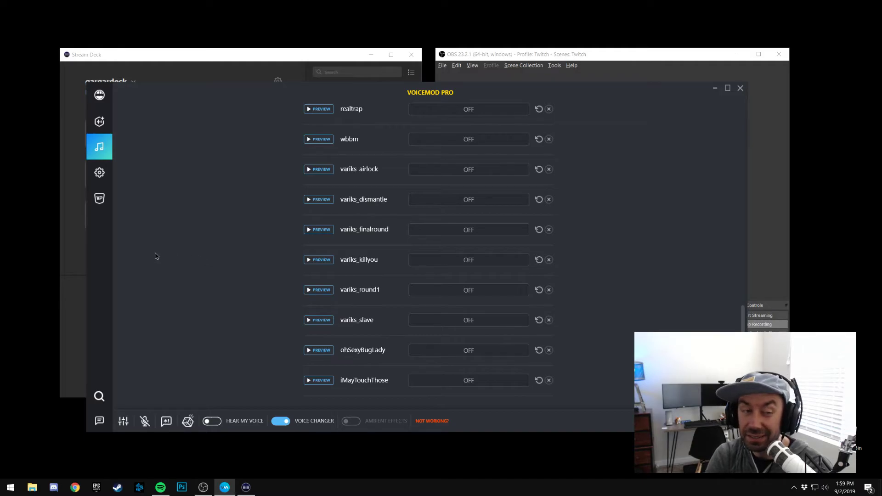
click(73, 288)
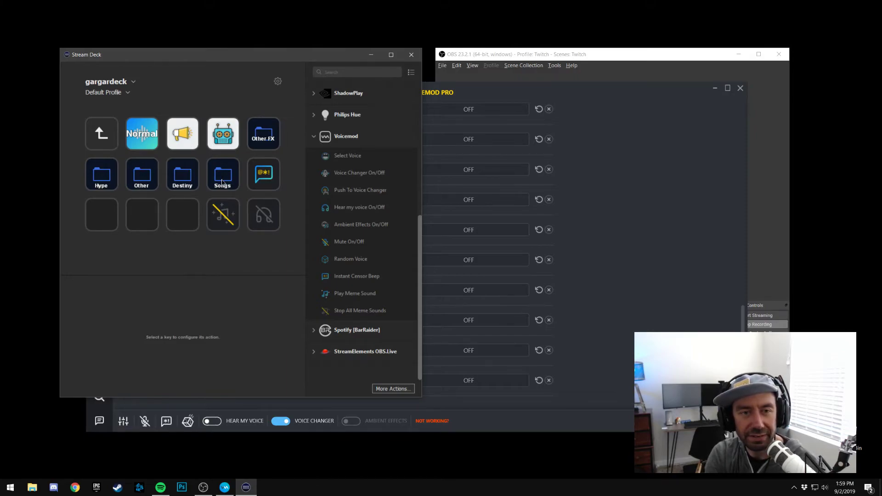
click(316, 139)
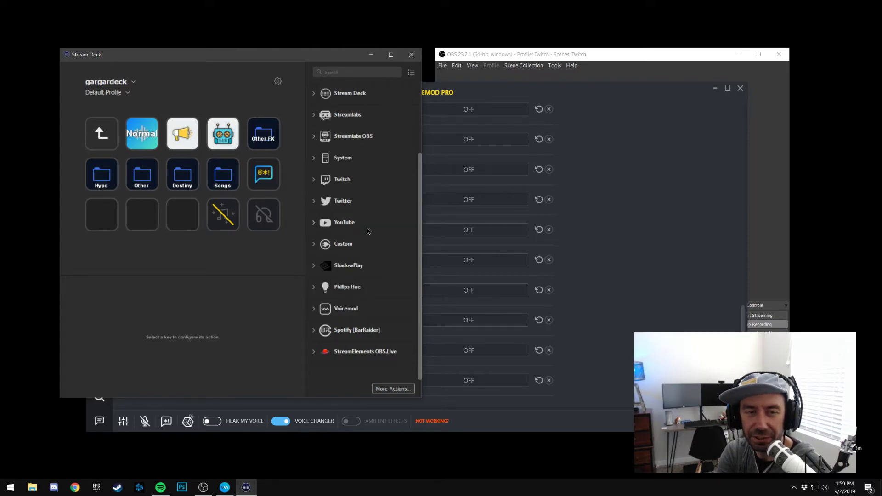
scroll(365, 227, up, 3)
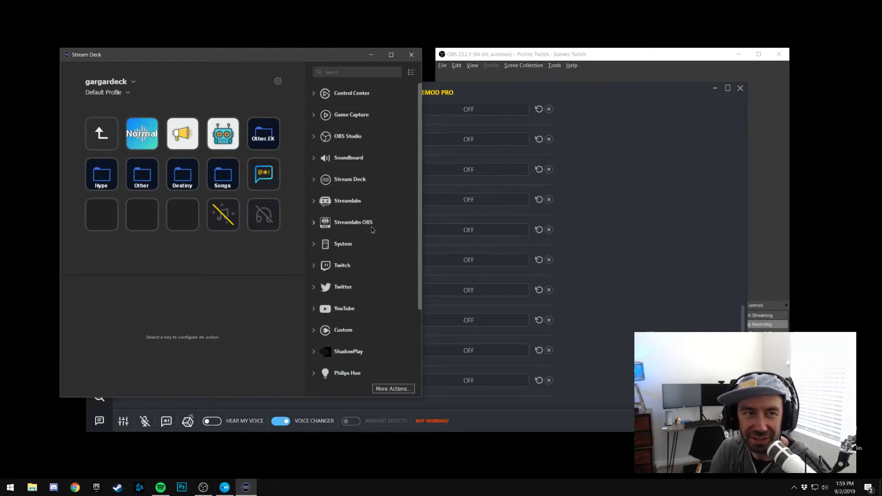
double_click(100, 138)
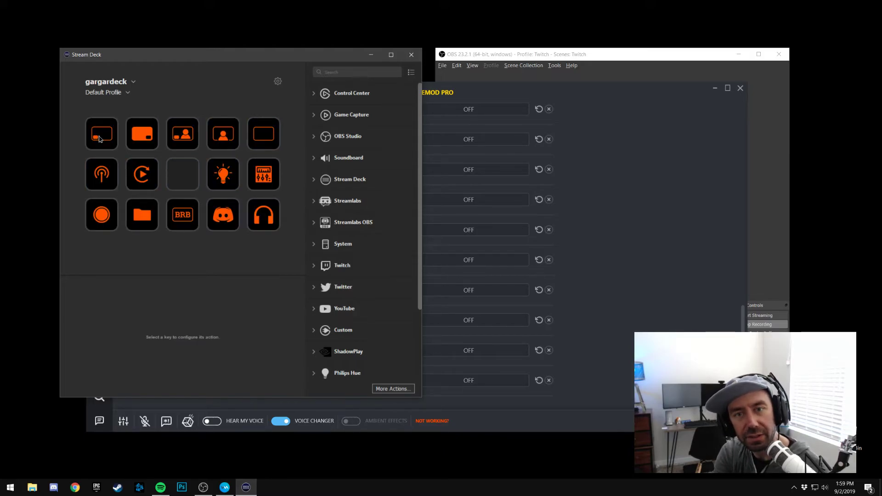
Close the Voicemod and Stream Deck windows and minimize OBS to clear the desktop
click(701, 167)
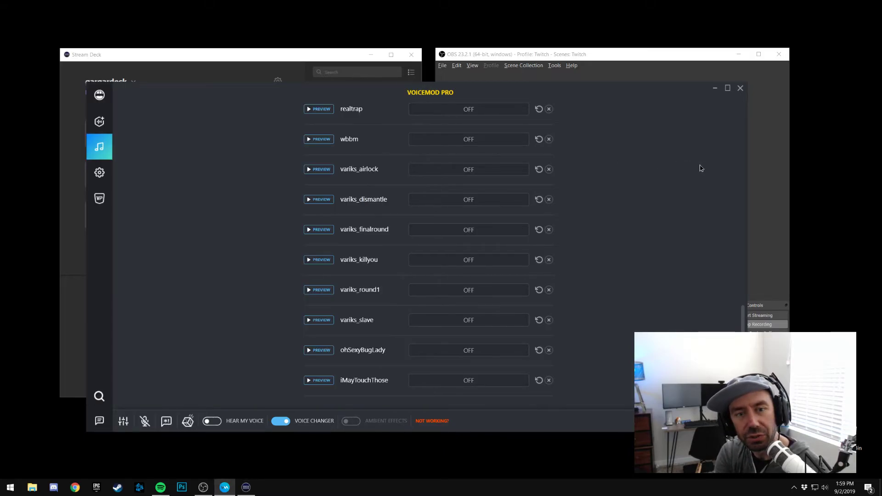
click(741, 89)
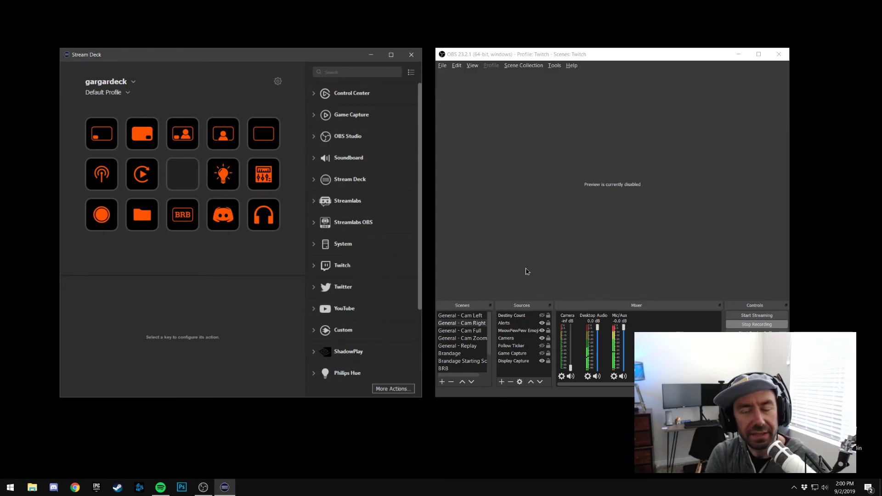
click(561, 56)
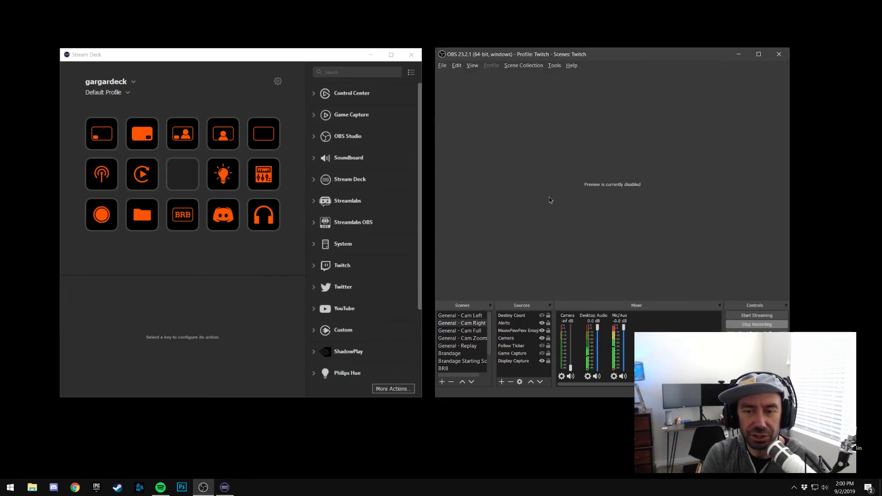
click(315, 57)
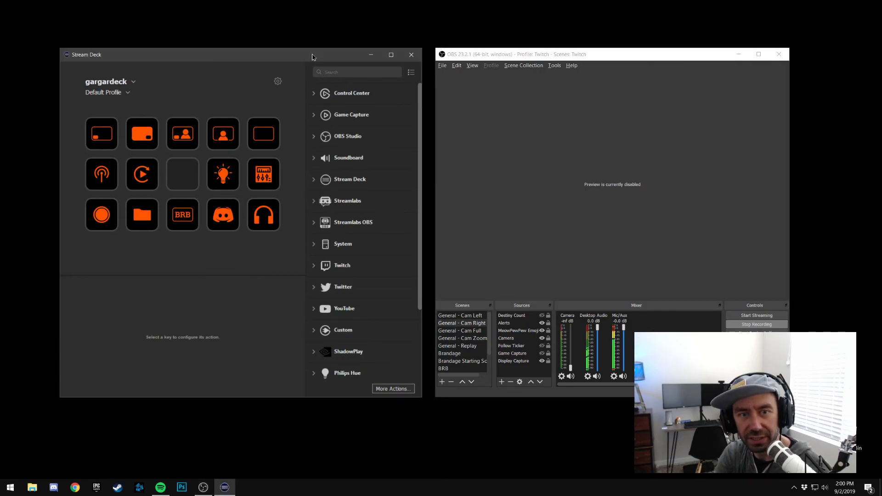
click(411, 55)
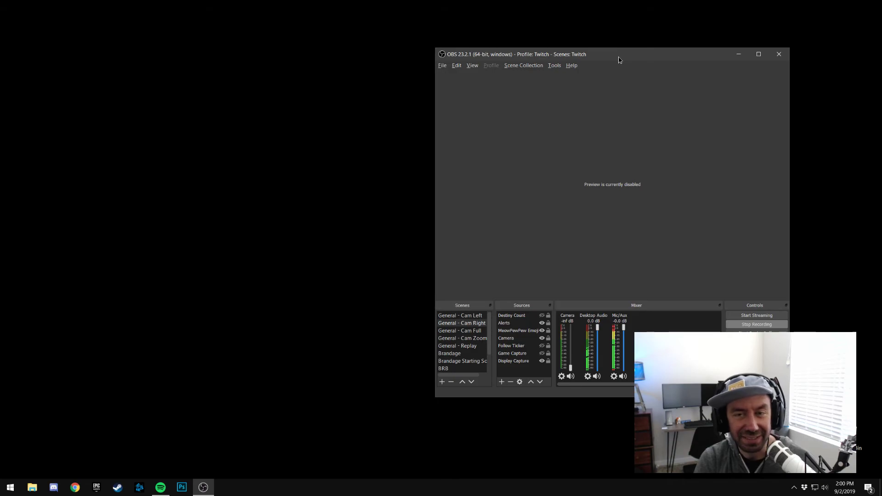
click(739, 54)
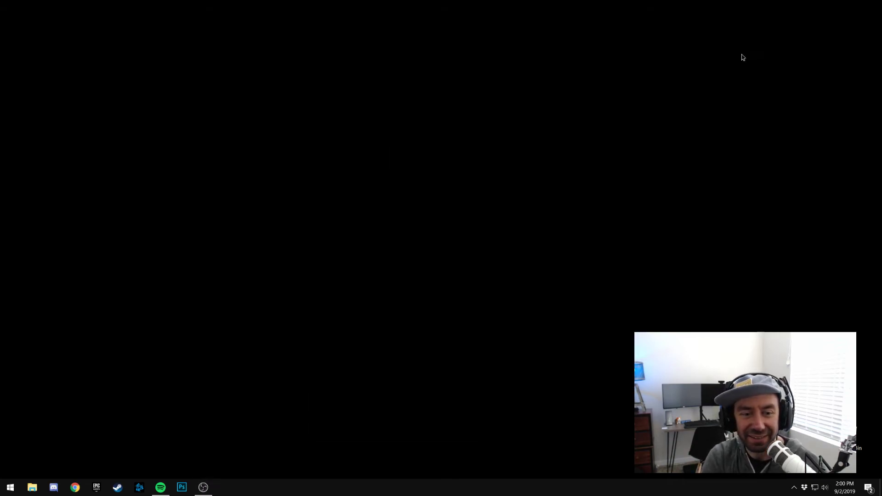